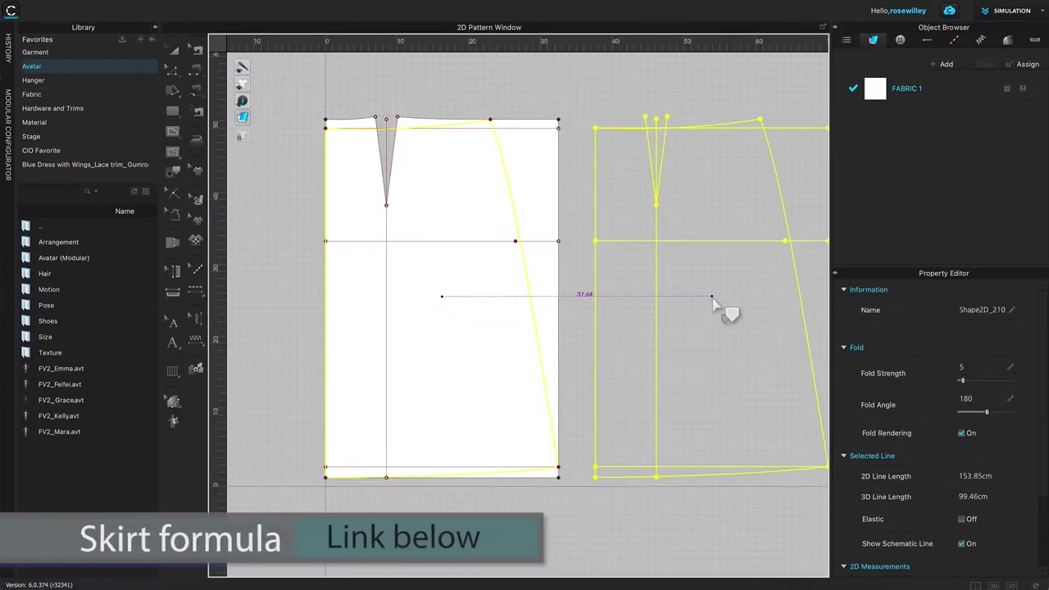
left_click_drag(713, 297, 726, 300)
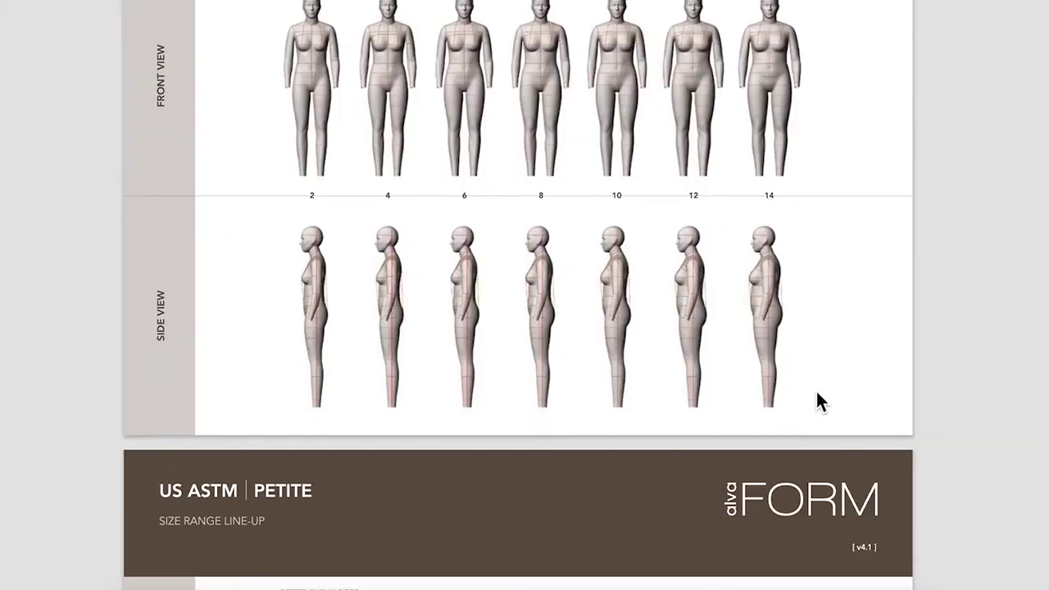
scroll(805, 402, "down", 10)
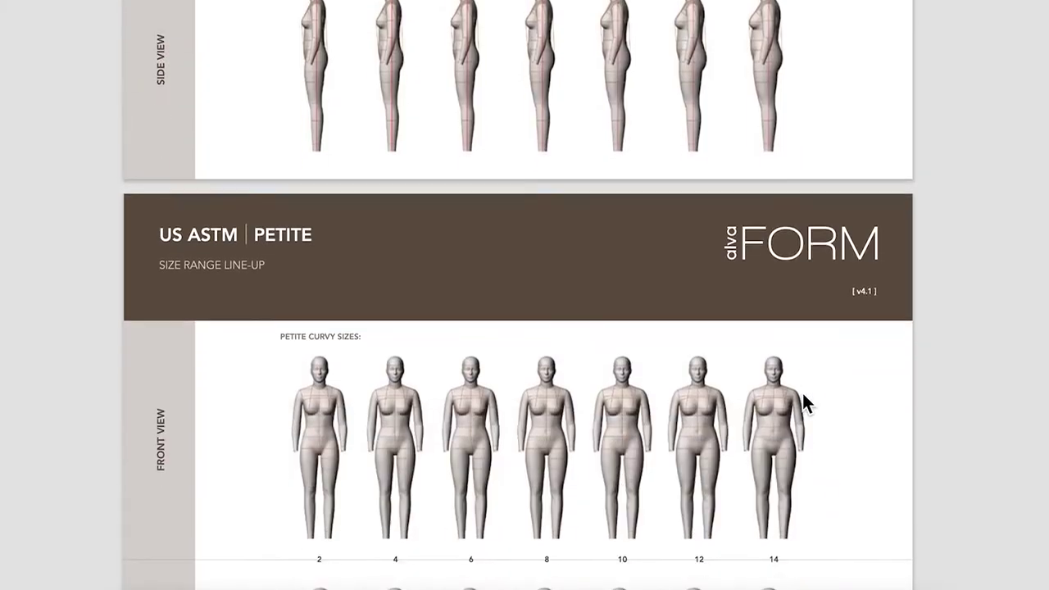
scroll(798, 395, "down", 10)
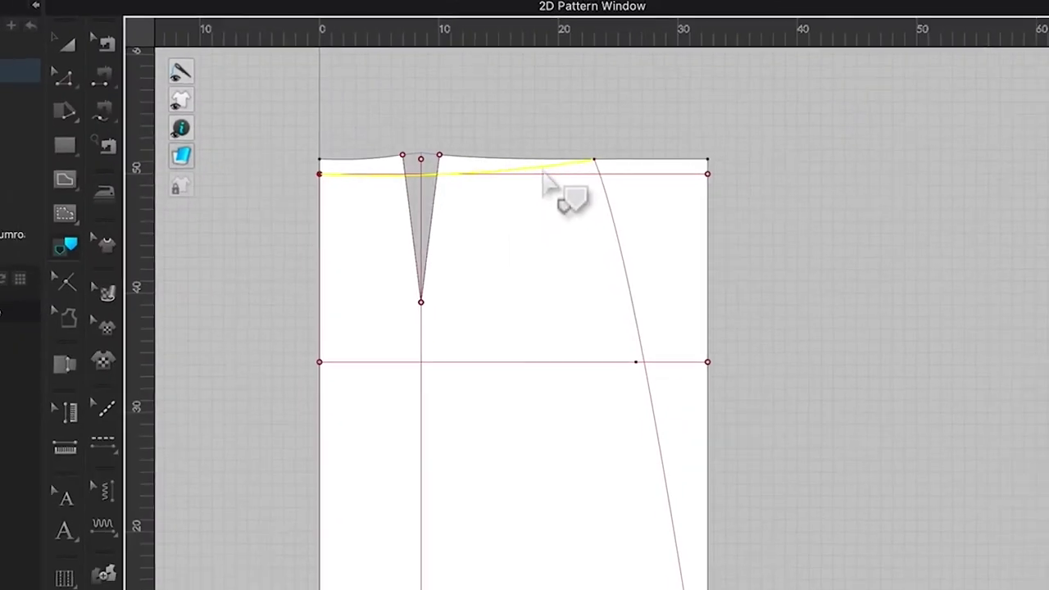
Select the skirt back's curved waist, hip-side, hem and centre back lines together as the outline for tracing
left_click(633, 334)
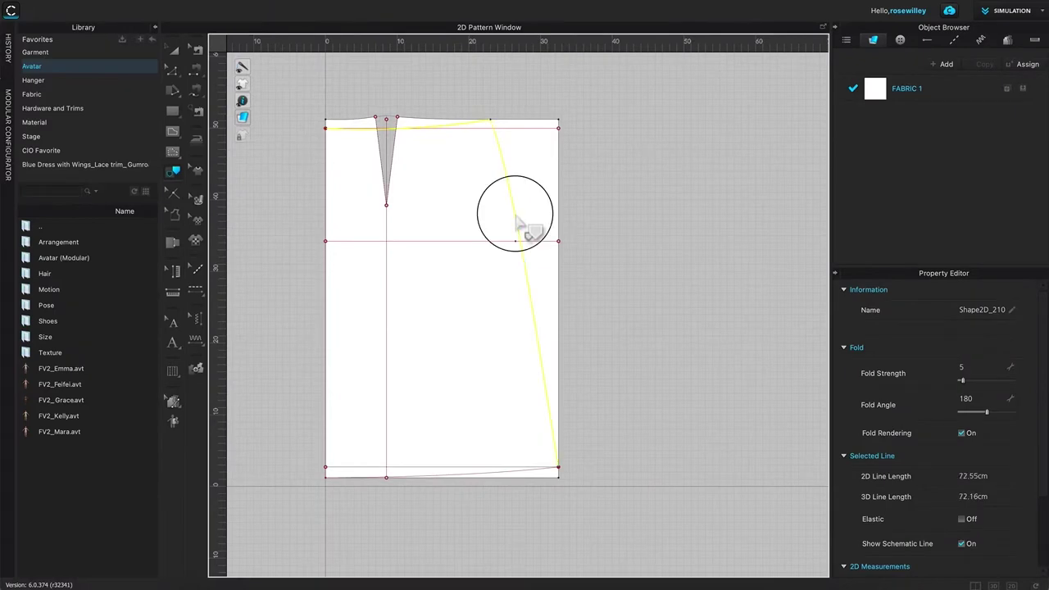
left_click(490, 472, "shift")
left_click(327, 283, "shift")
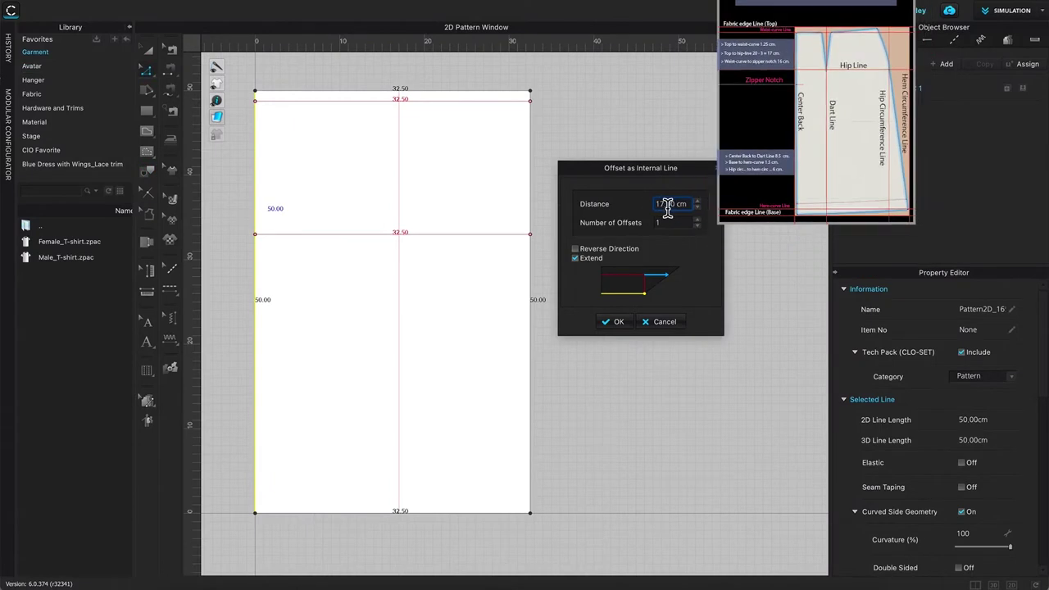
Set the centre back edge's internal line offset distance to 8.5 cm for the dart line
double_click(678, 210)
type("8.")
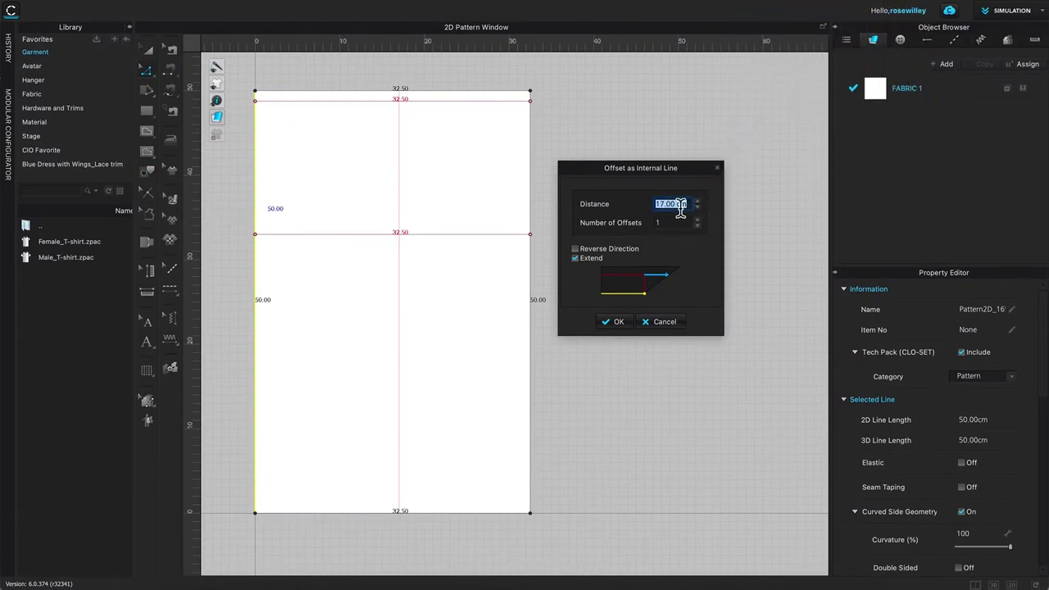
type("5")
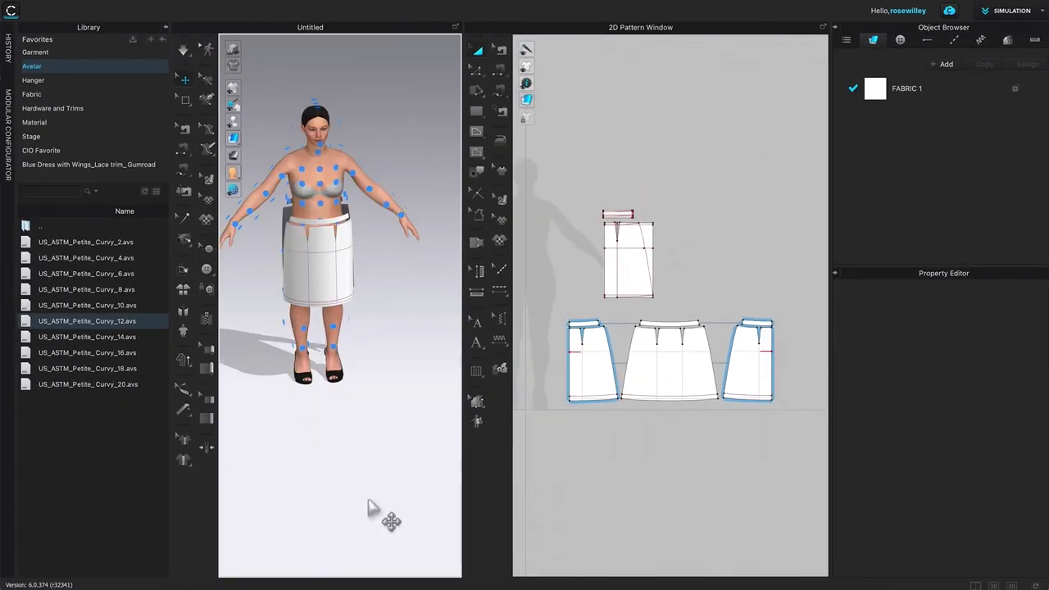
scroll(379, 504, "up", 3)
key("8")
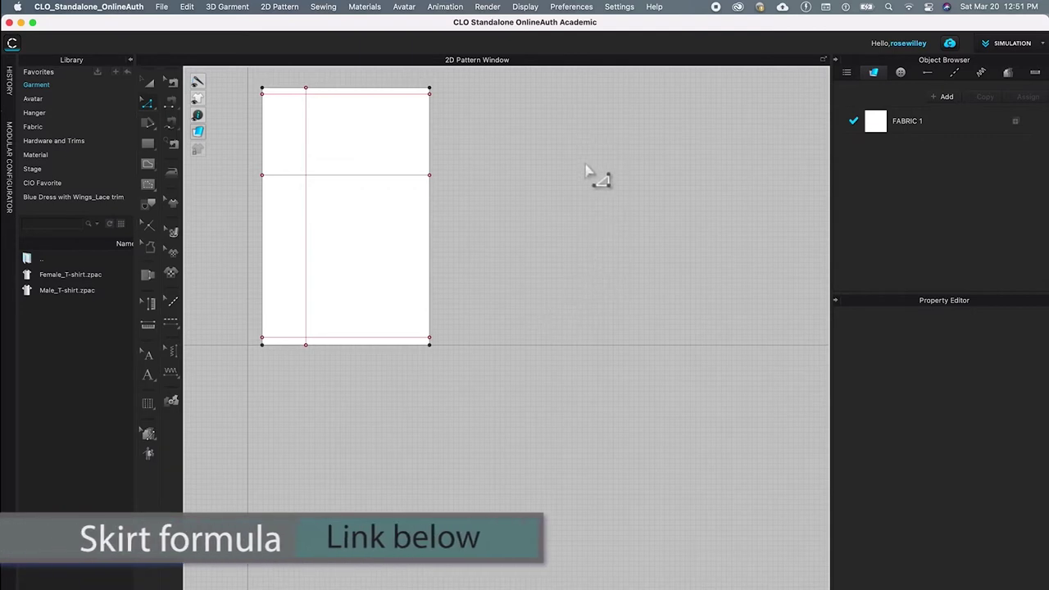
Split the rectangle's top edge with Add Point/Split Line, setting Line 2 to 23 cm for the waist circumference
left_click(153, 107)
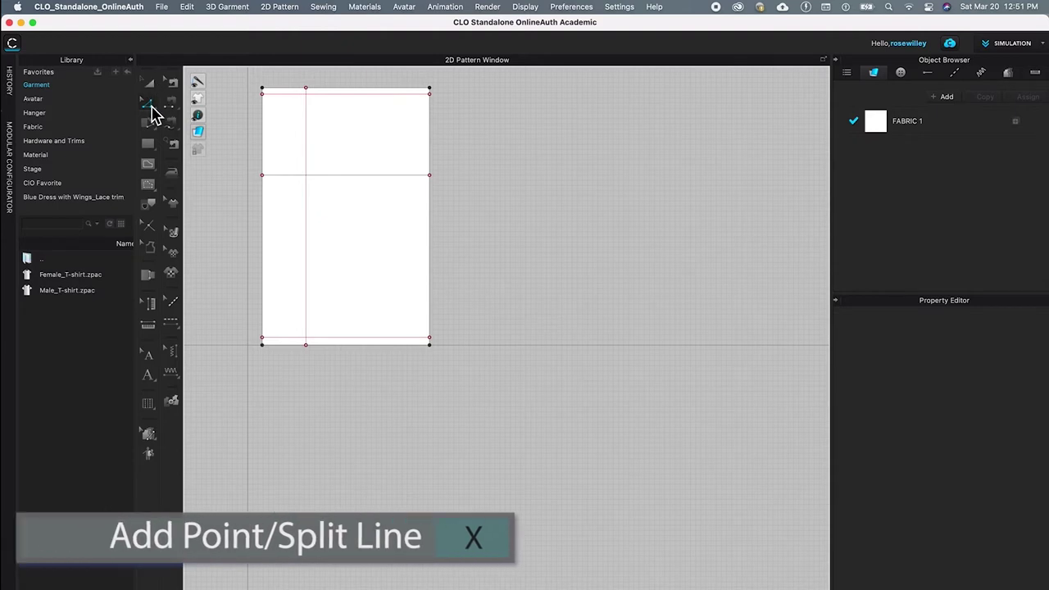
left_click(153, 110)
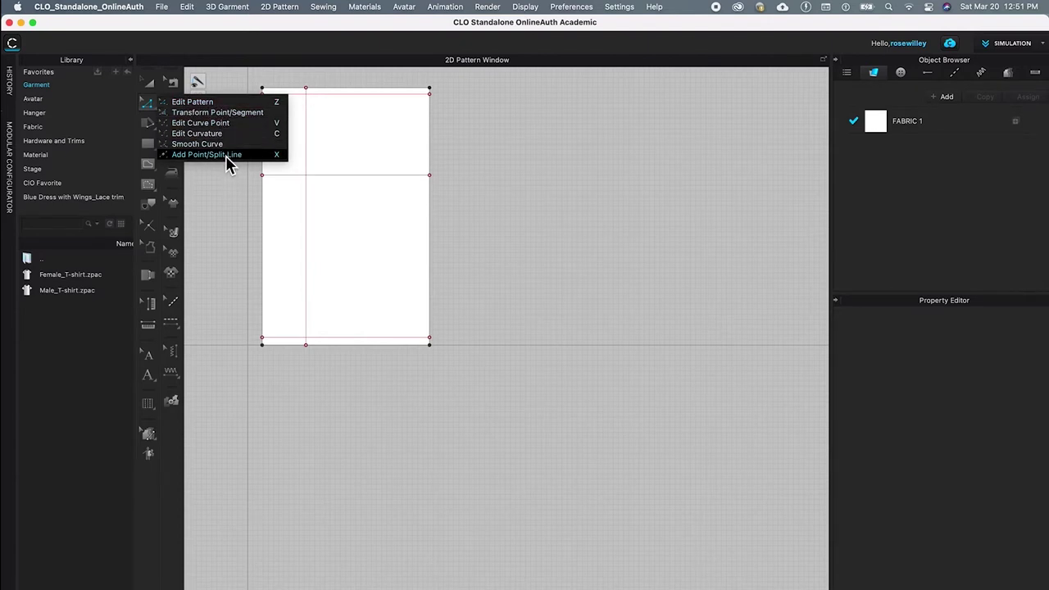
left_click(232, 158)
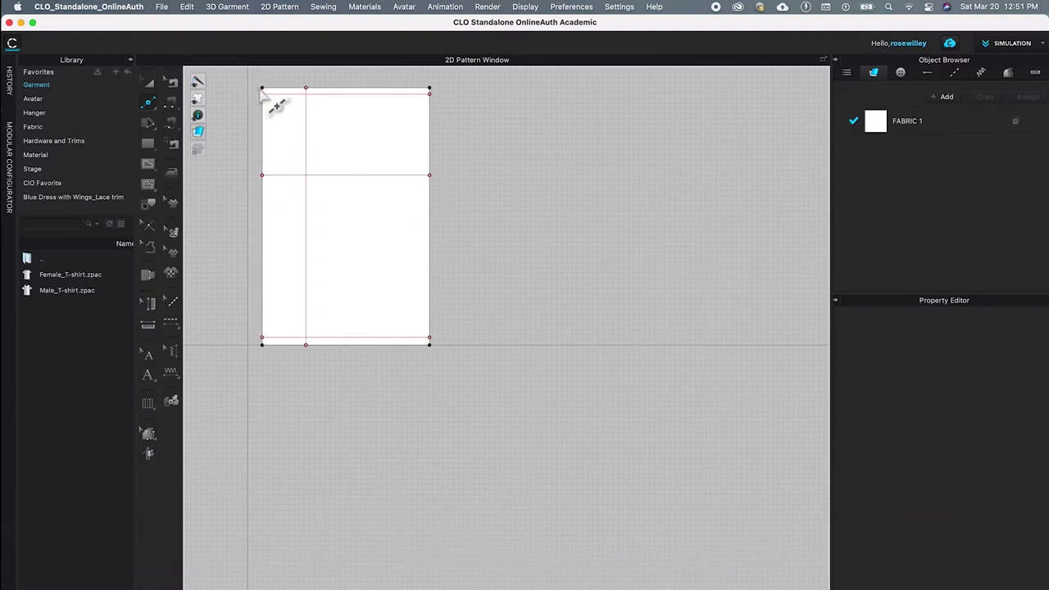
left_click(383, 88)
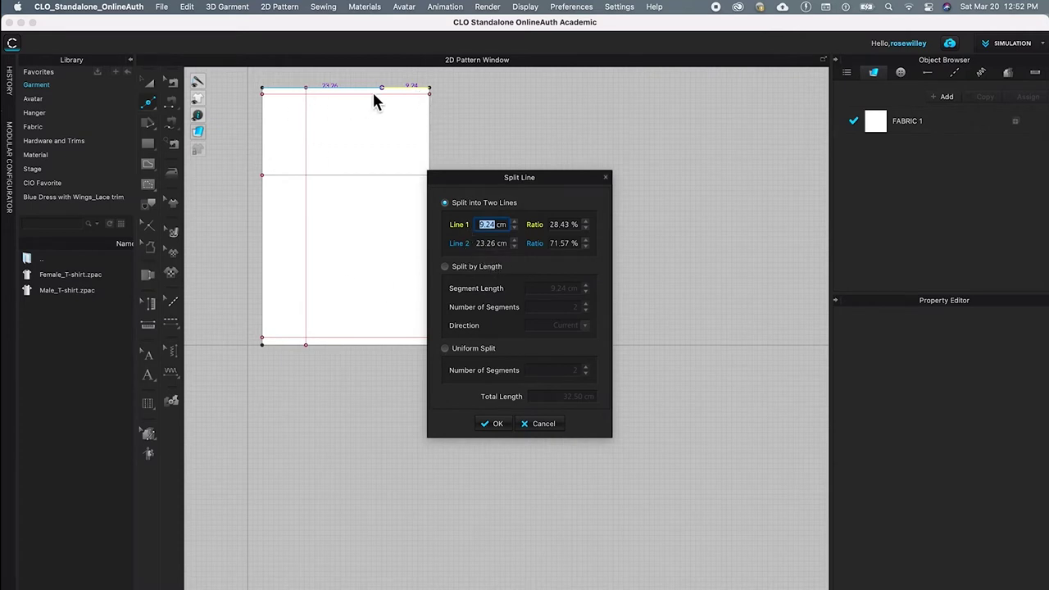
left_click(488, 244)
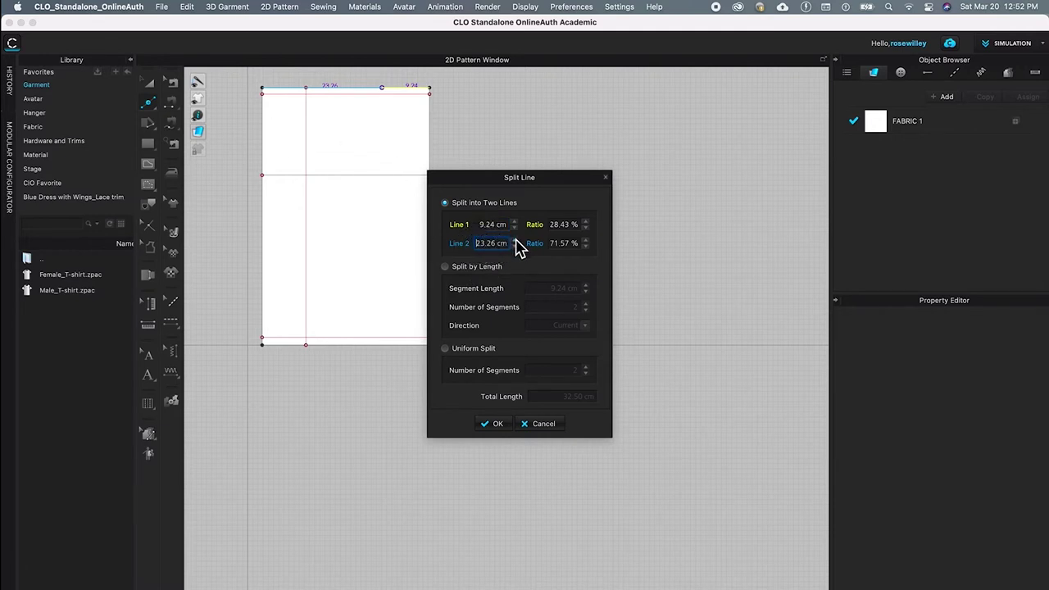
left_click(479, 246)
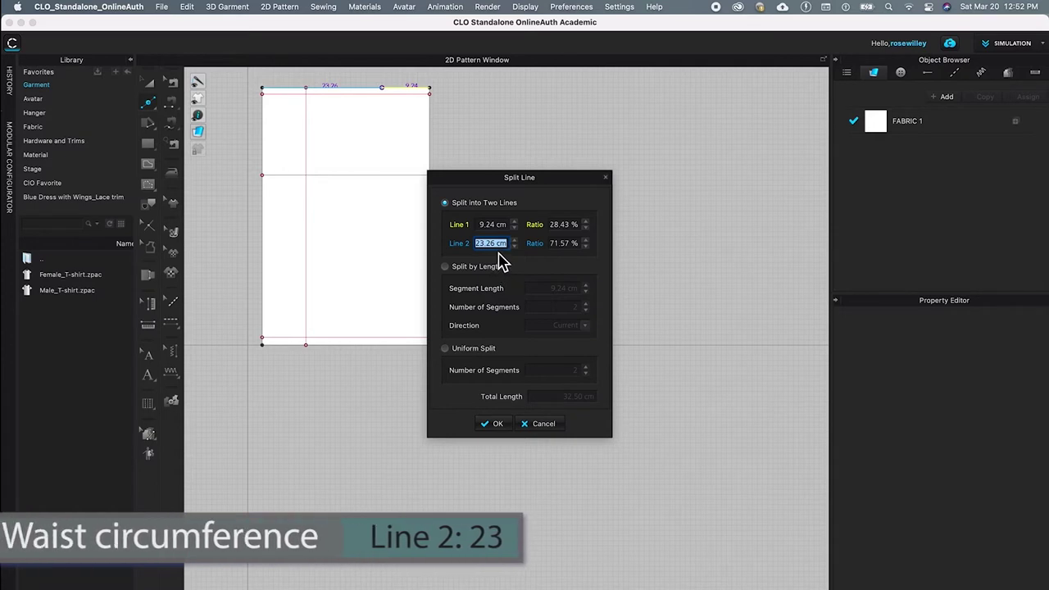
type("23")
key("Return")
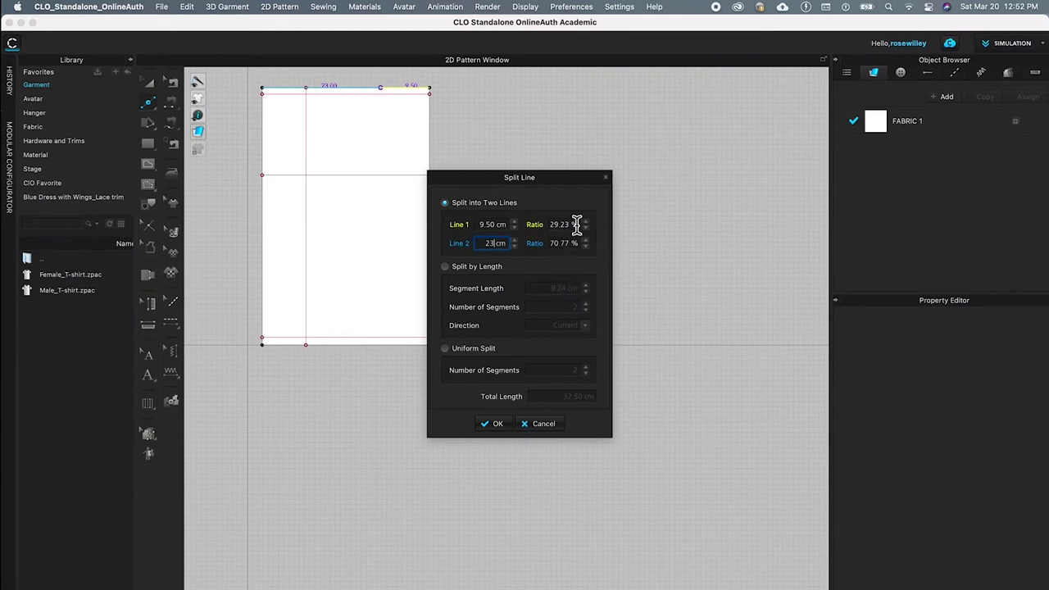
left_click(496, 423)
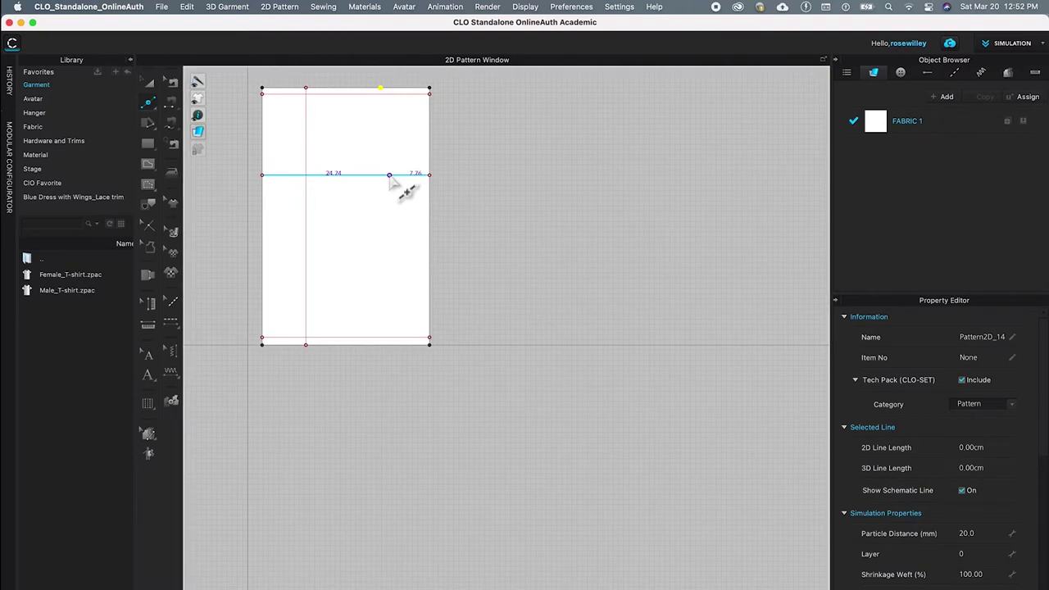
Split the internal hip line into two, setting Line 2 to 26.5 cm for the hip circumference
left_click(388, 176)
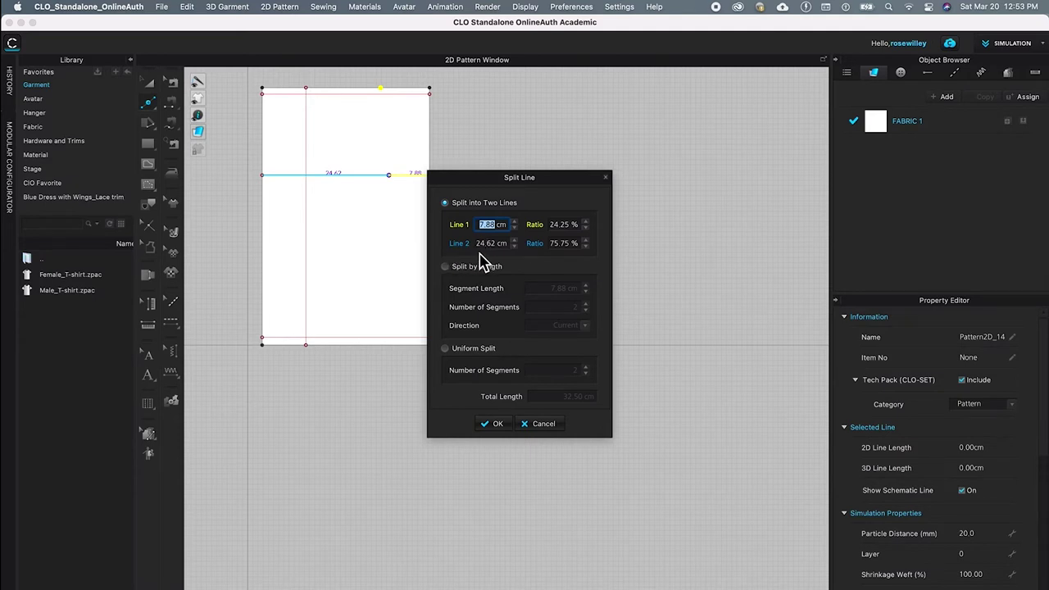
left_click_drag(479, 243, 507, 243)
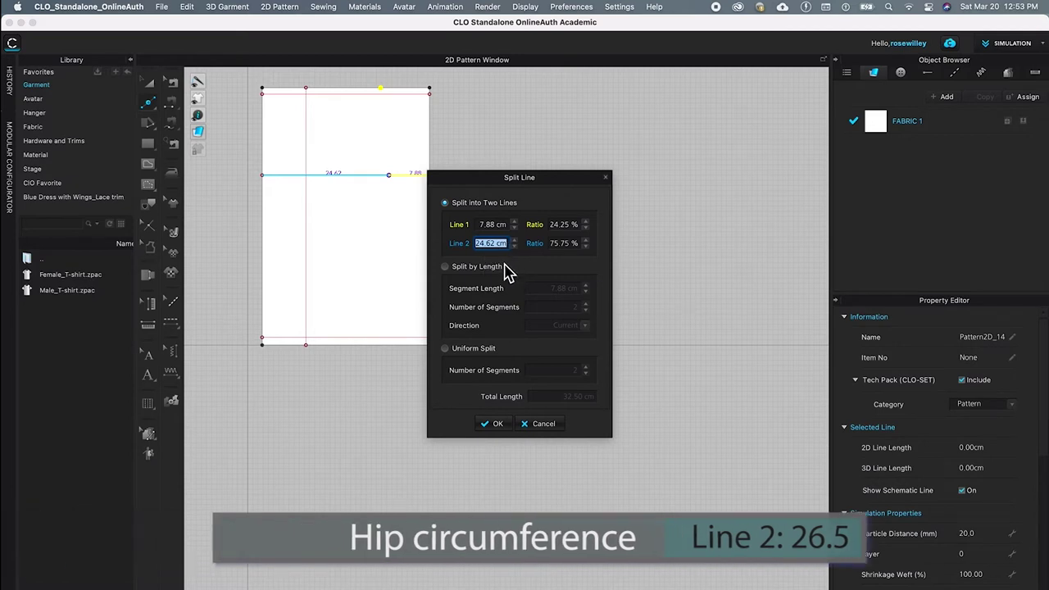
type("26")
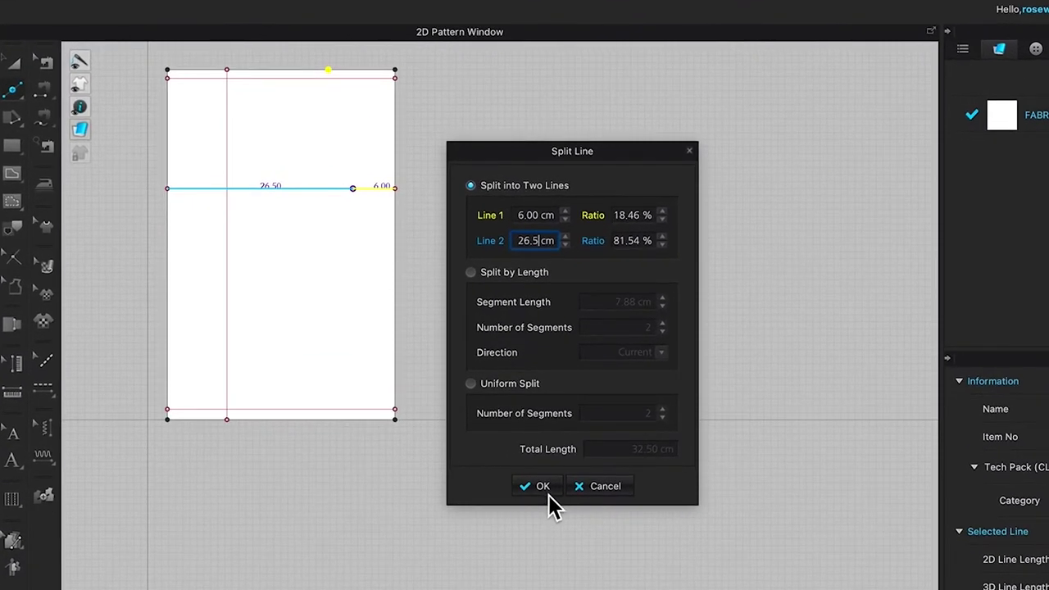
left_click(548, 491)
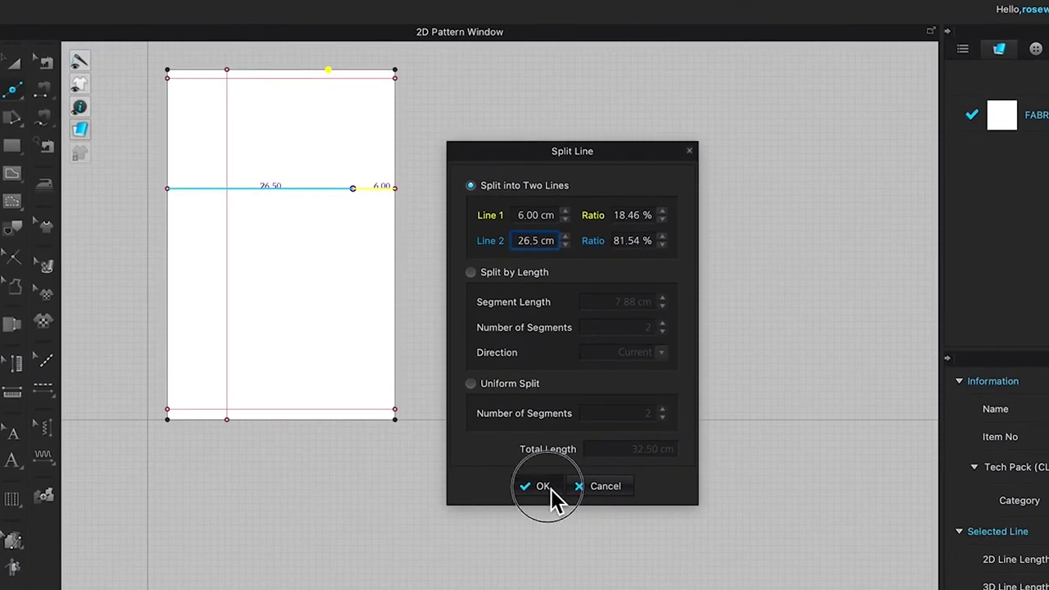
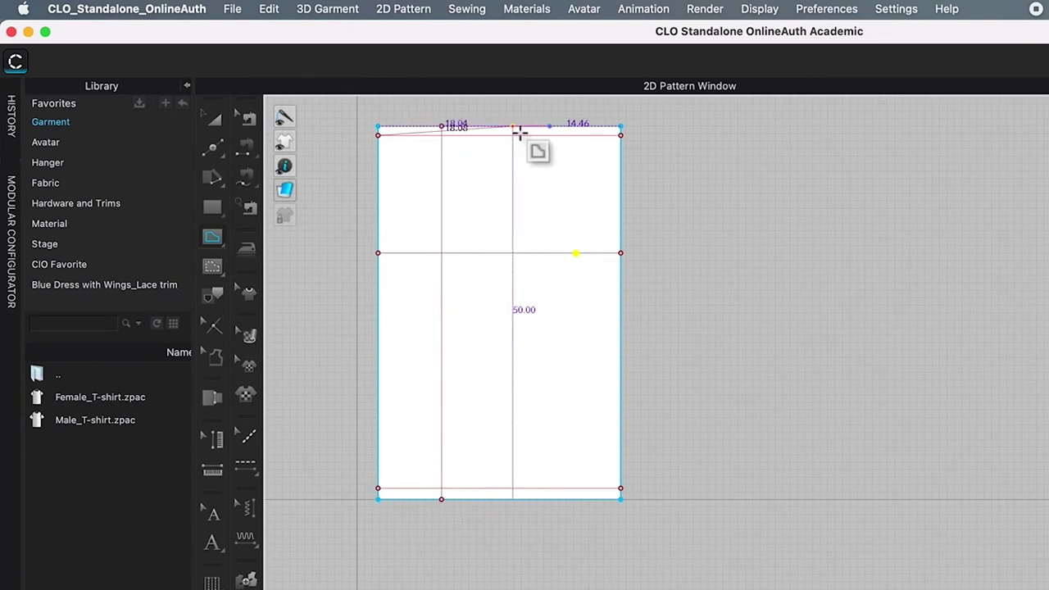
Draw a closed skirt outline from the centre back waist point through the 23 cm waist point, hem line's side end and centre back base corner
left_click(555, 127)
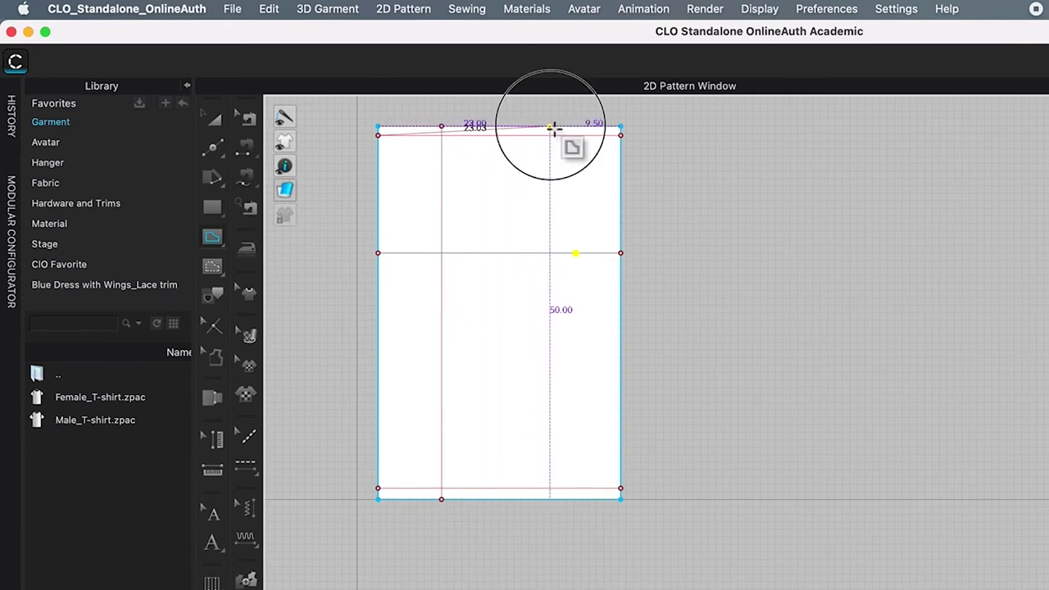
left_click(627, 490)
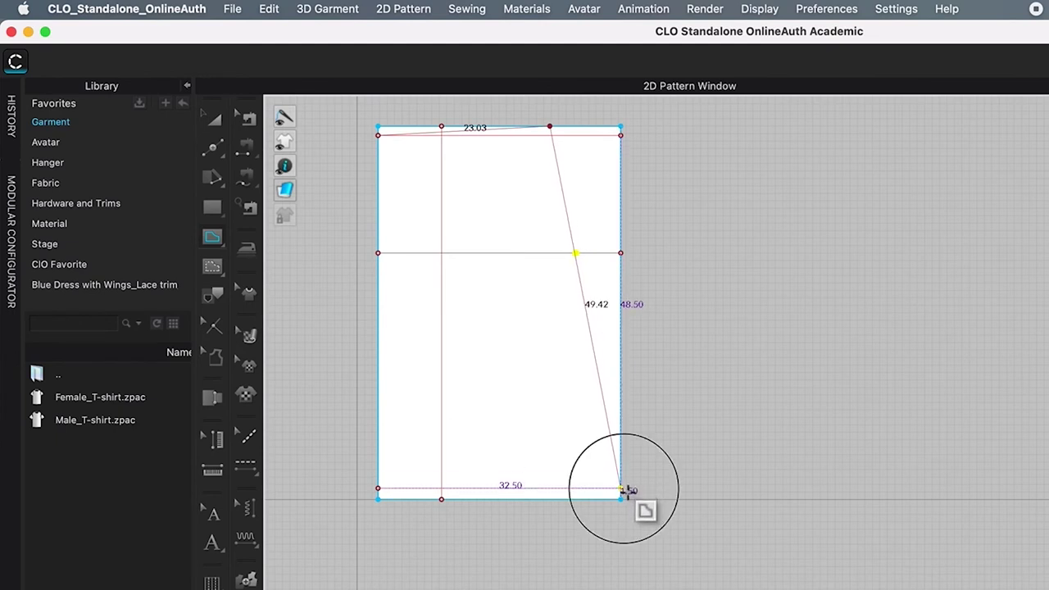
left_click(381, 500)
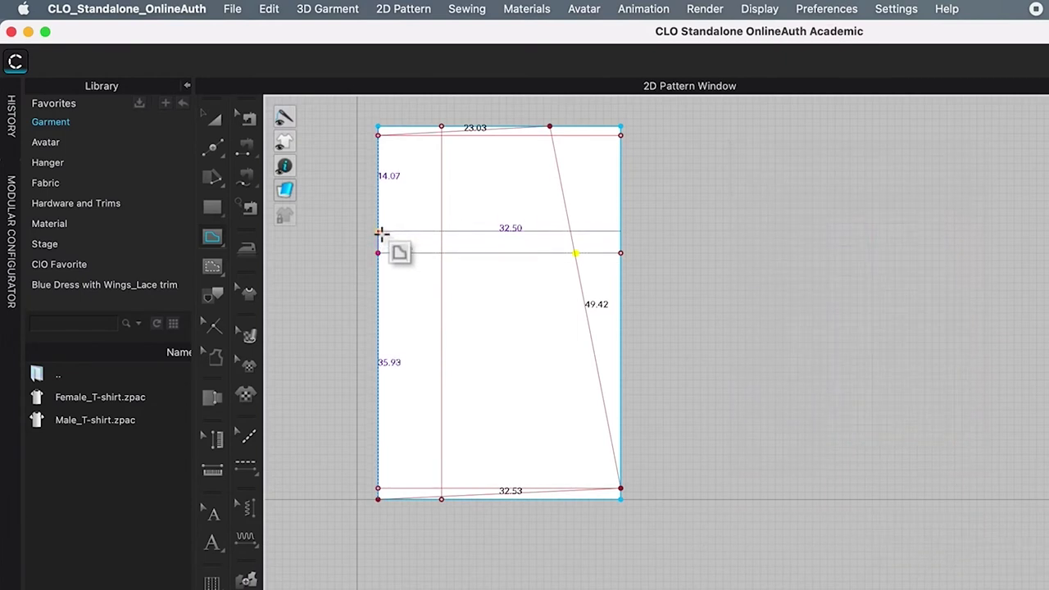
left_click(381, 137)
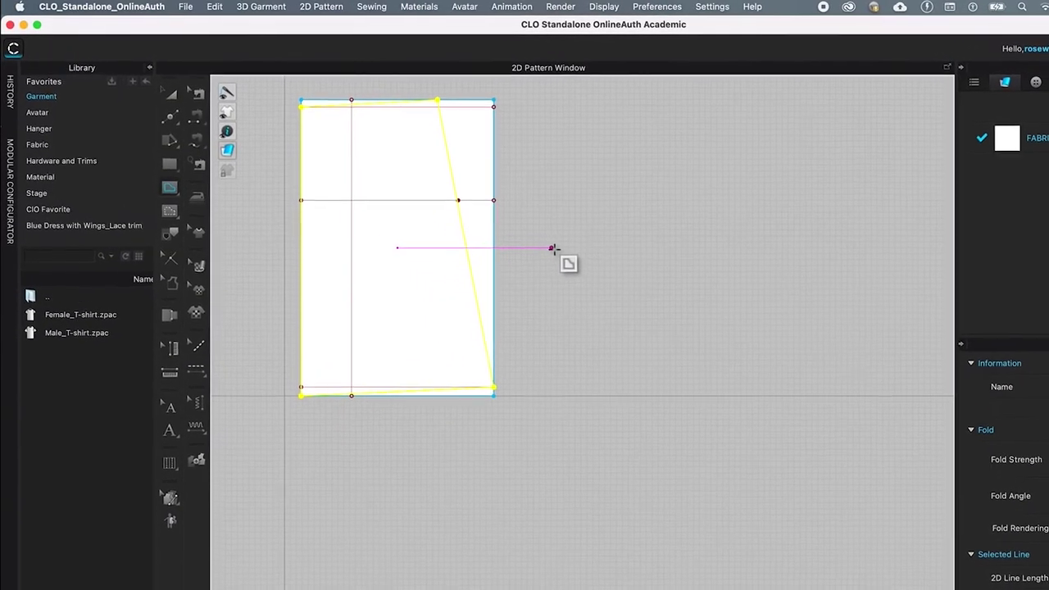
key("Escape")
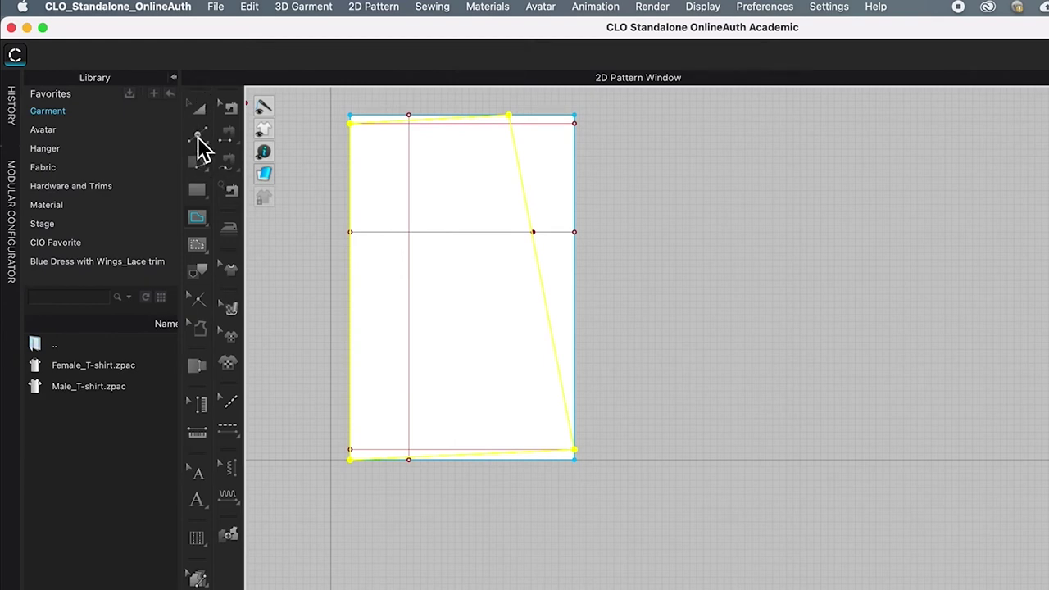
Bend the slanted waist line into a shallow downward curve about 23.06 cm long using Edit Curvature
left_click(205, 149)
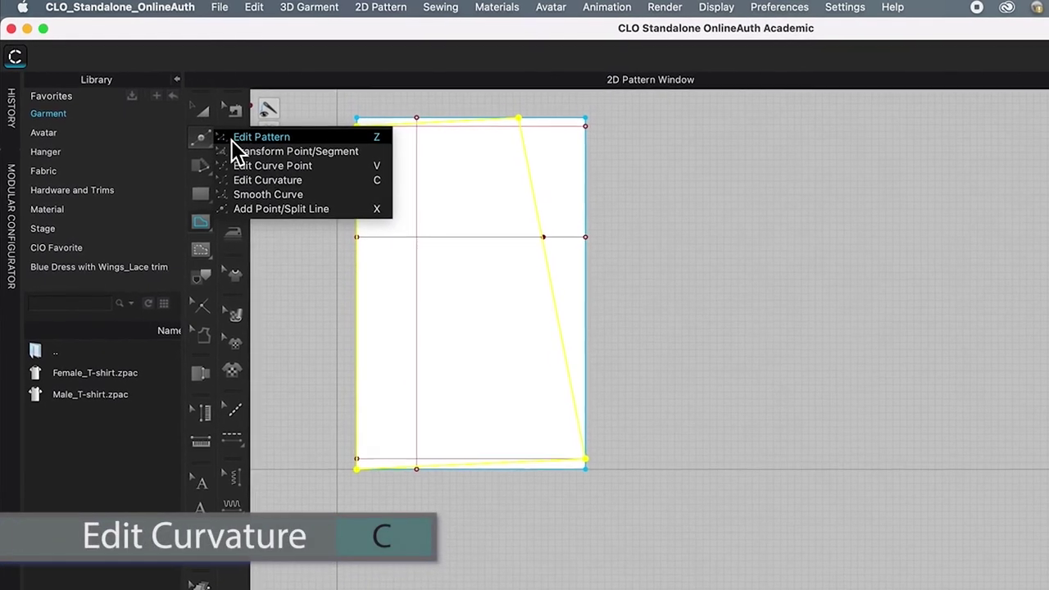
left_click(352, 197)
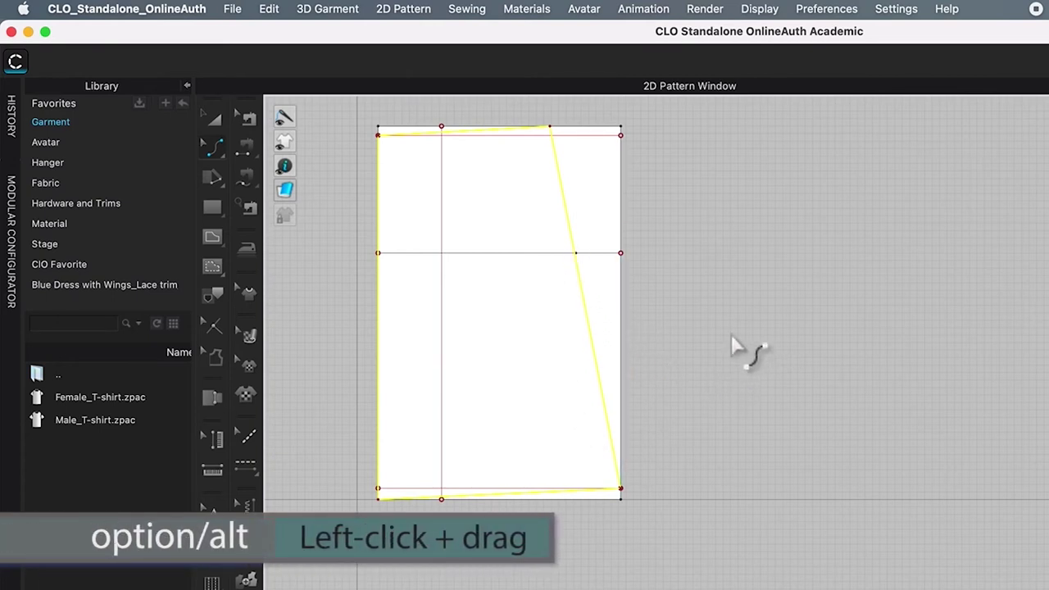
left_click_drag(719, 295, 838, 461, "alt")
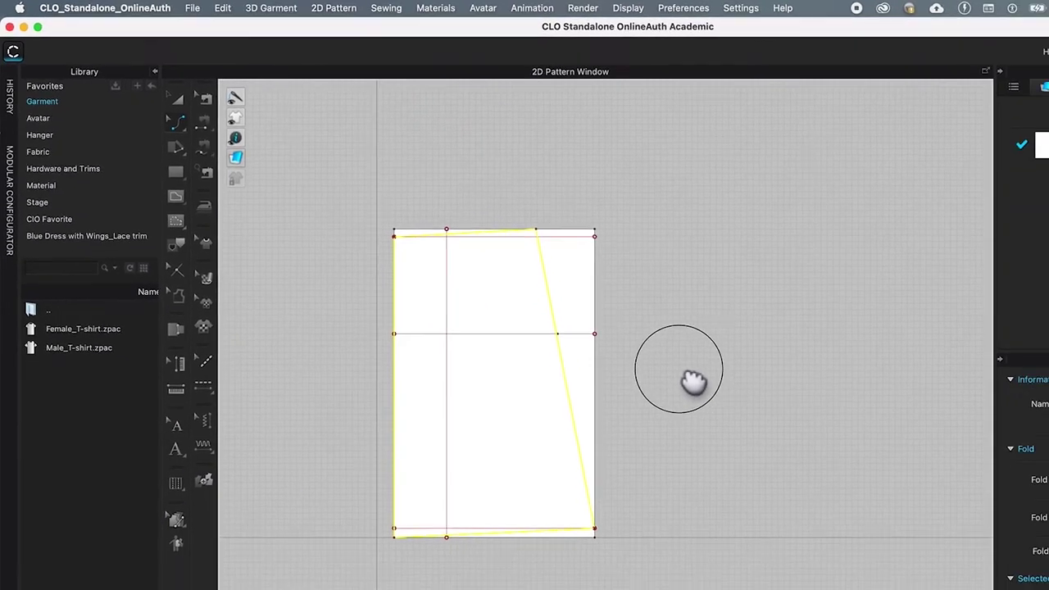
left_click_drag(693, 381, 681, 359, "alt")
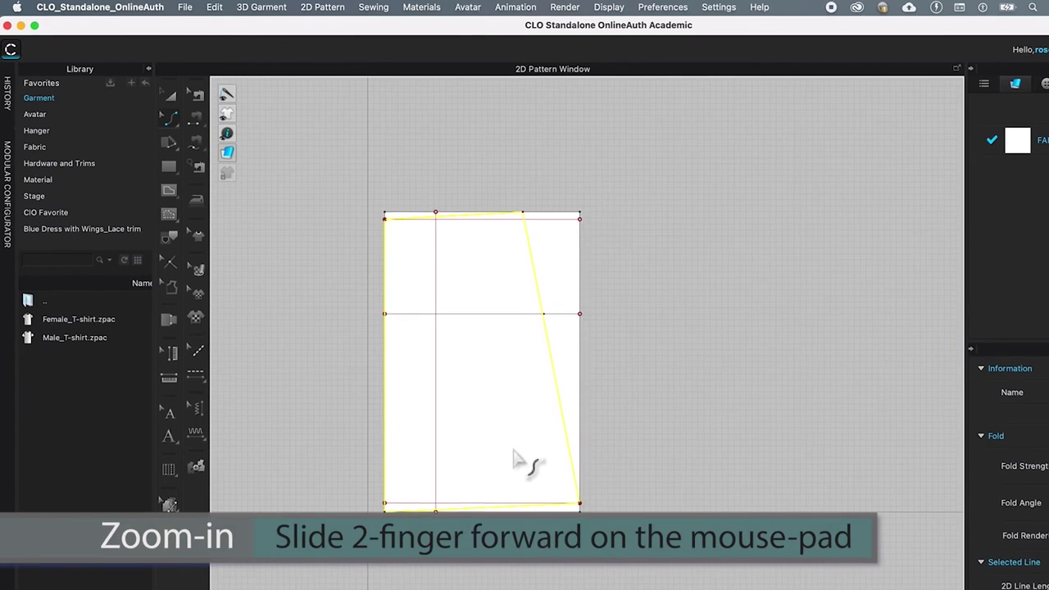
scroll(514, 457, "up", 5)
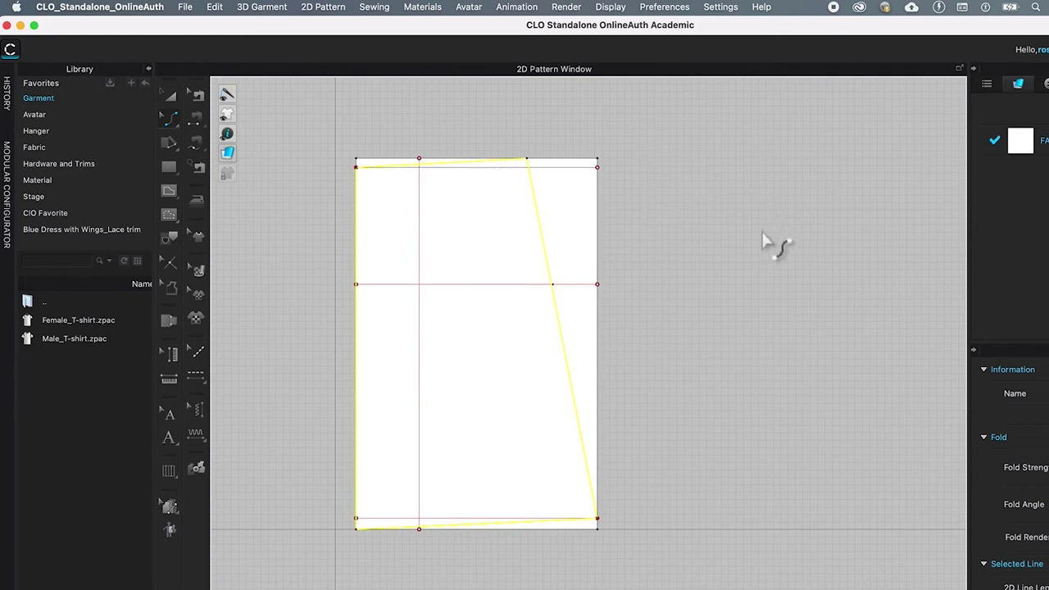
left_click(707, 231)
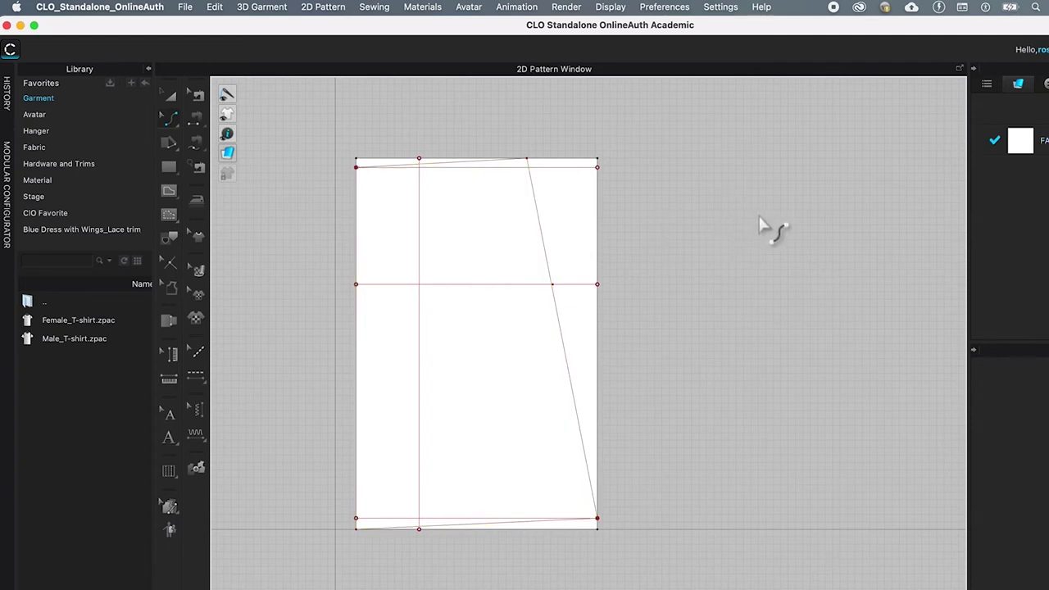
left_click(441, 172)
left_click_drag(447, 174, 495, 172)
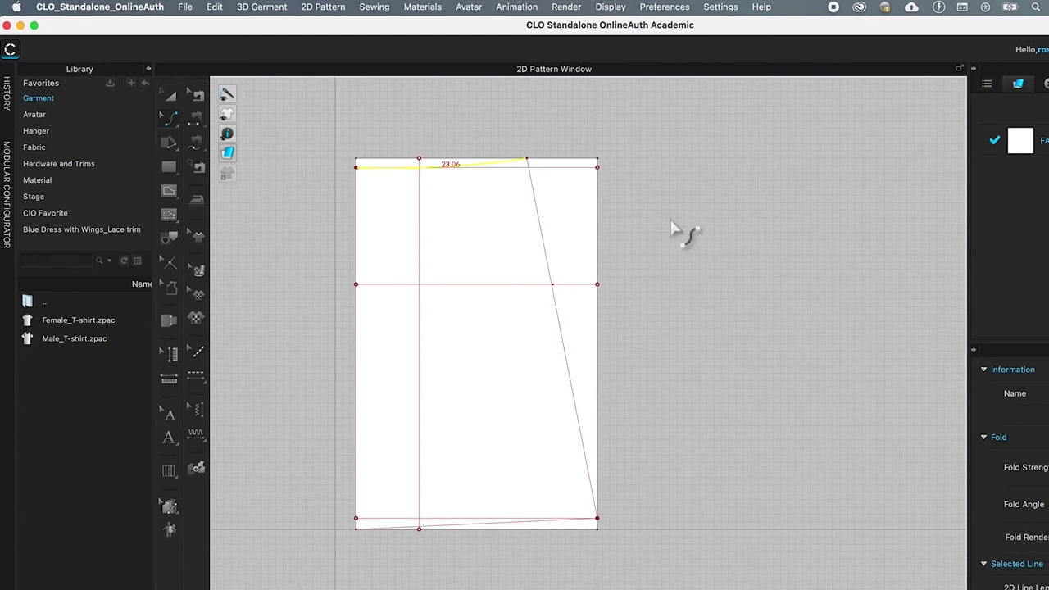
Curve the side line outward over the hip to about 49.5 cm and the slanted hem line downward to about 32.55 cm
left_click(545, 238)
left_click_drag(547, 239, 551, 241)
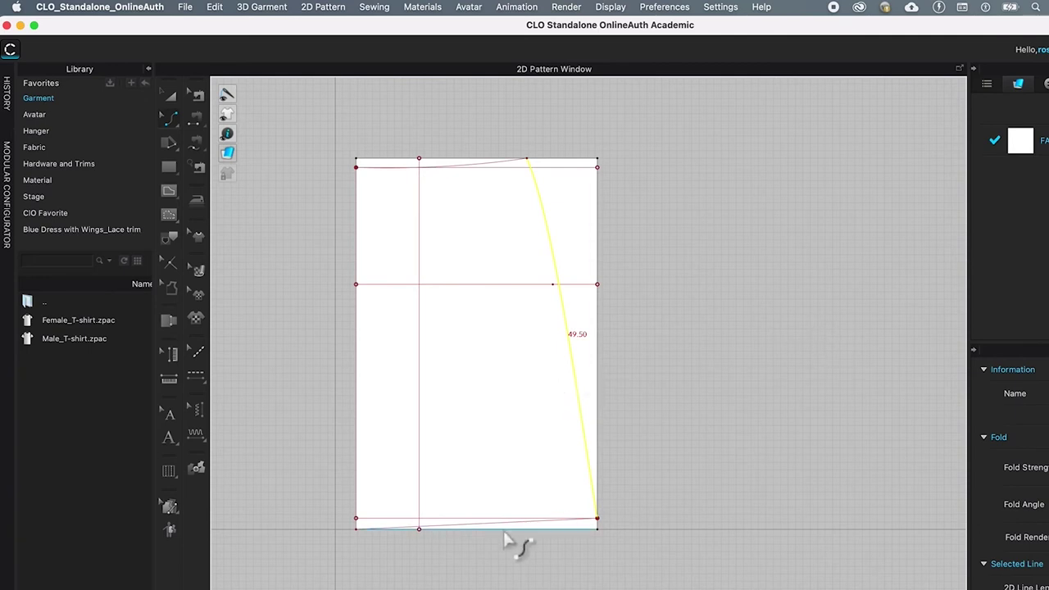
left_click(472, 529)
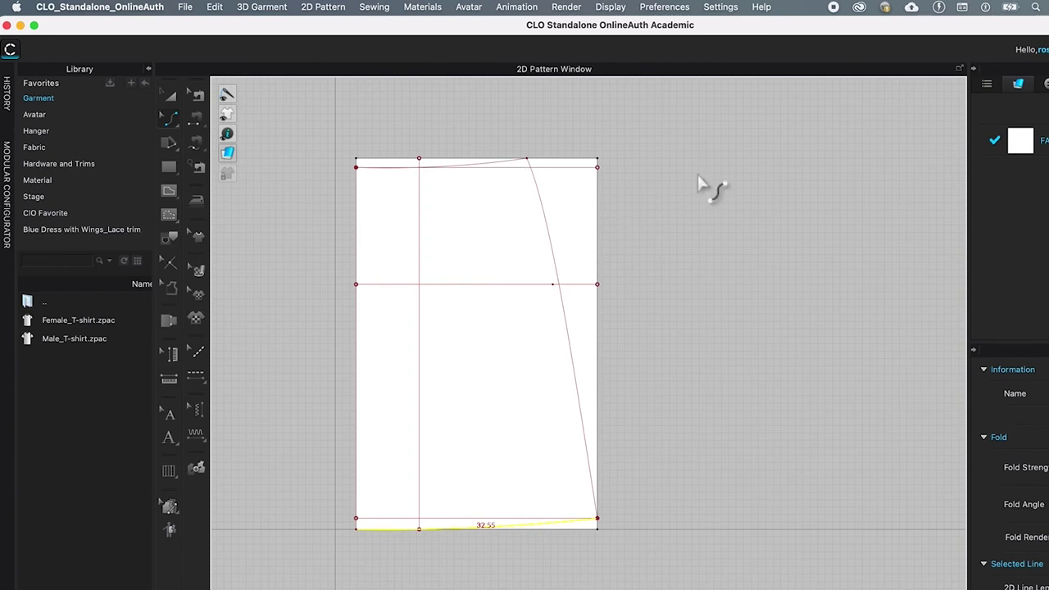
Extend the vertical internal dart line to the pattern outline and add points where it meets the waist and hem edges
key("Escape")
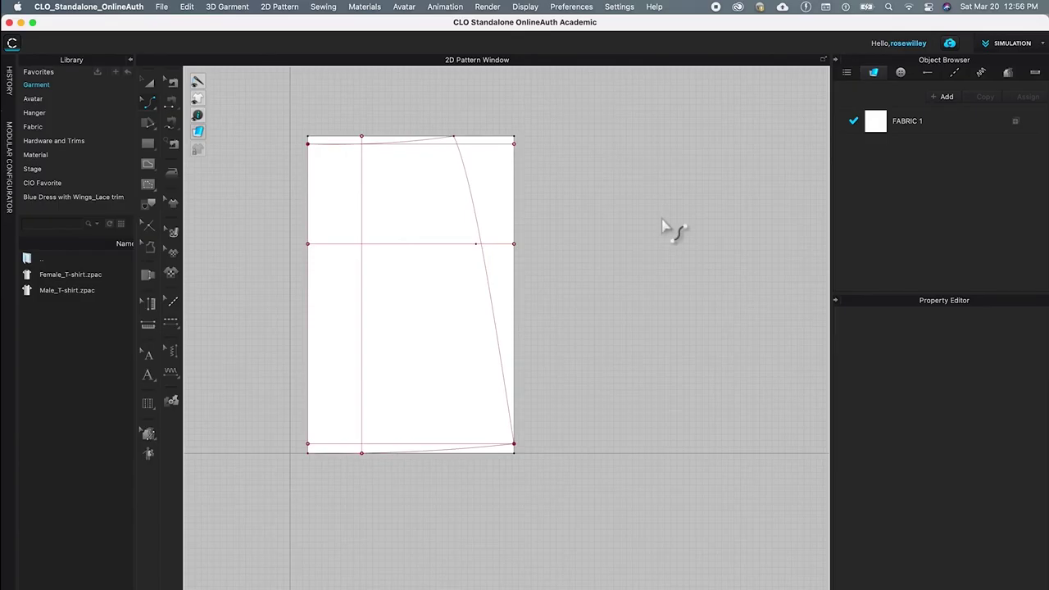
left_click(151, 113)
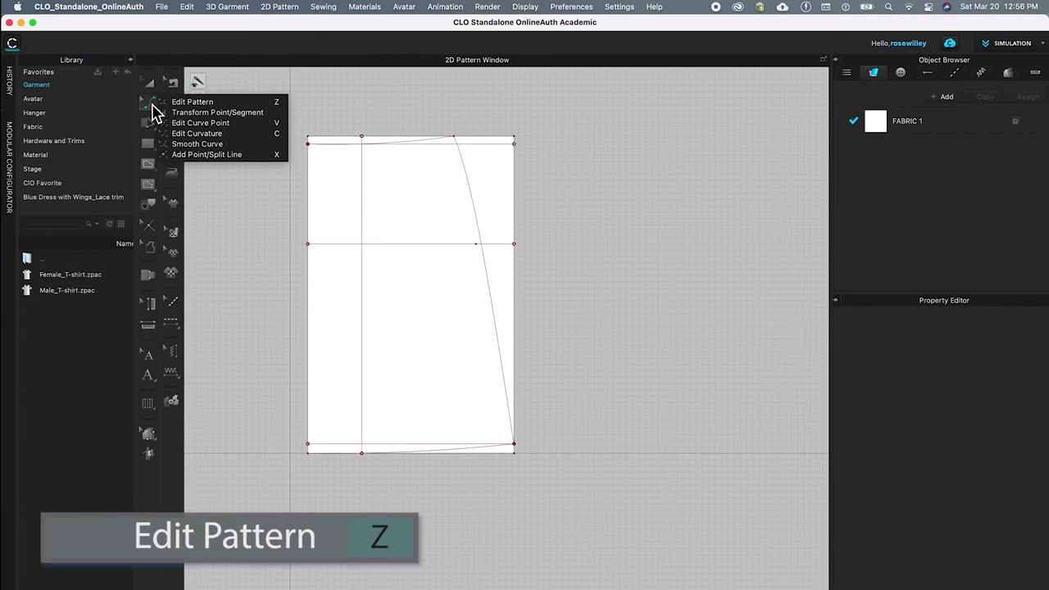
left_click(233, 113)
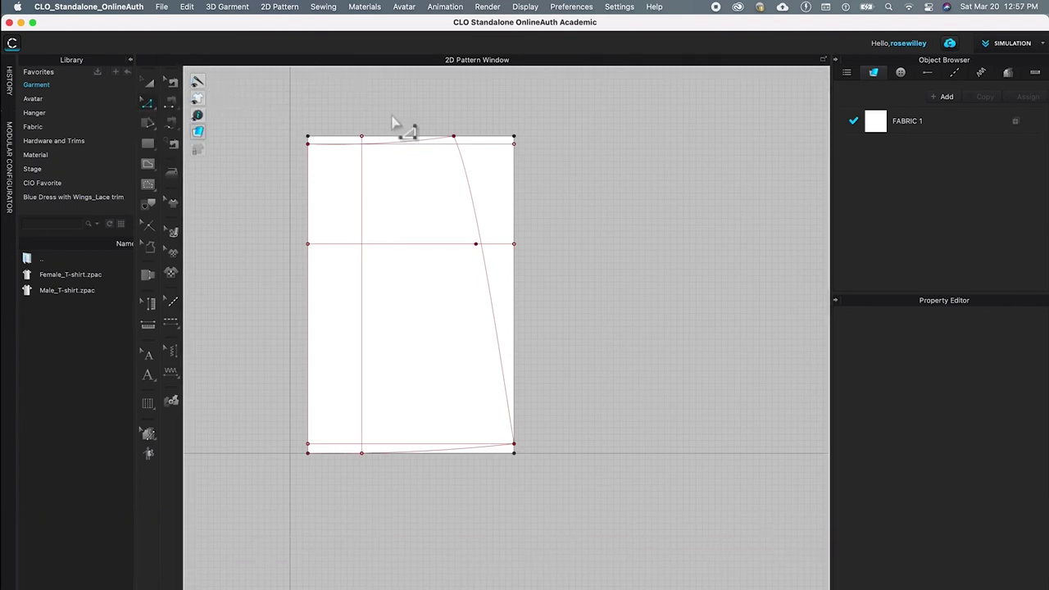
left_click(362, 233)
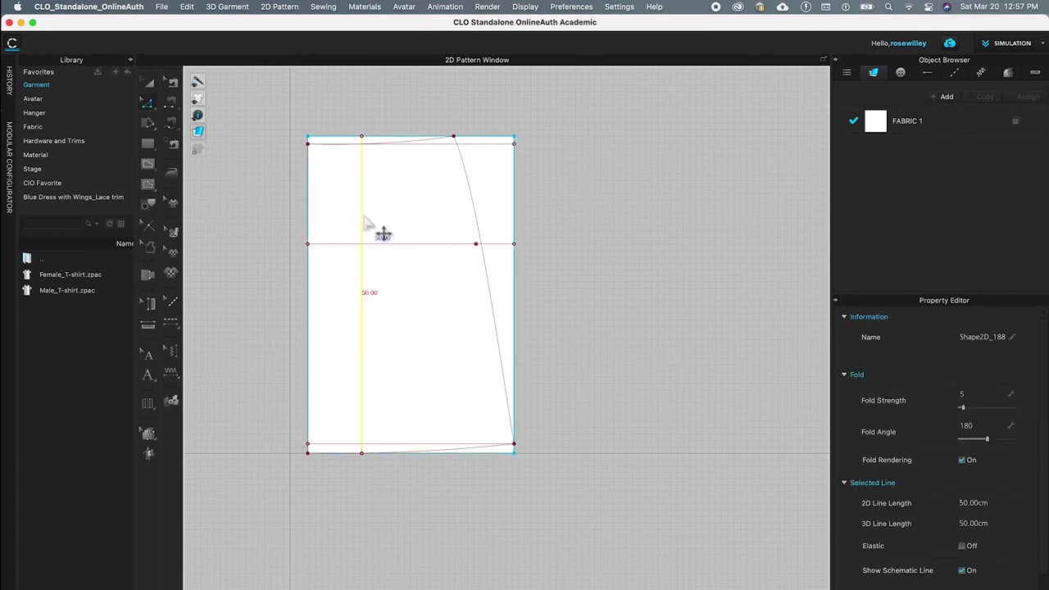
right_click(365, 219)
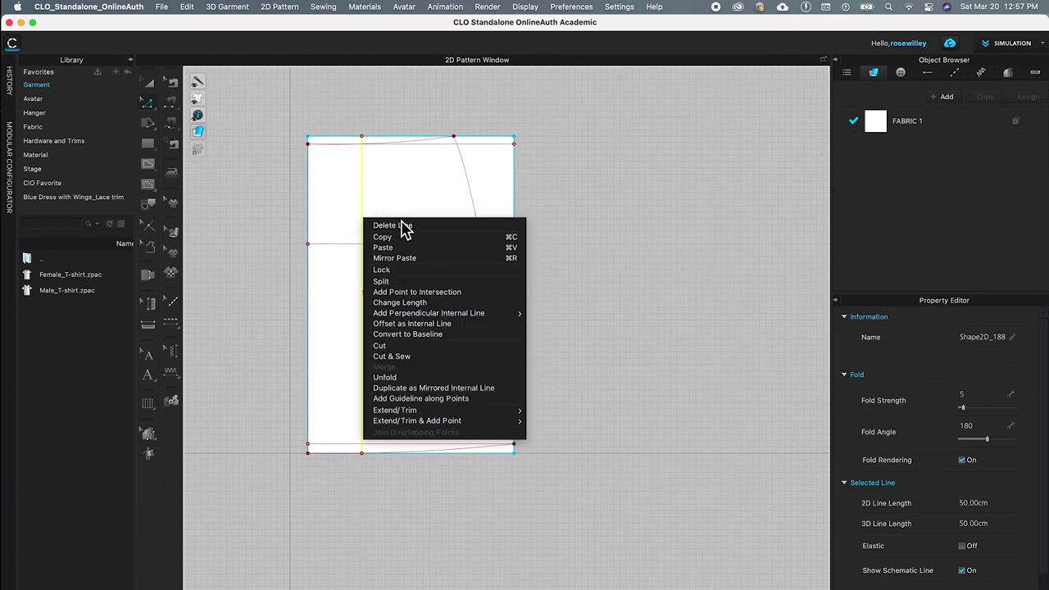
mouse_move(411, 422)
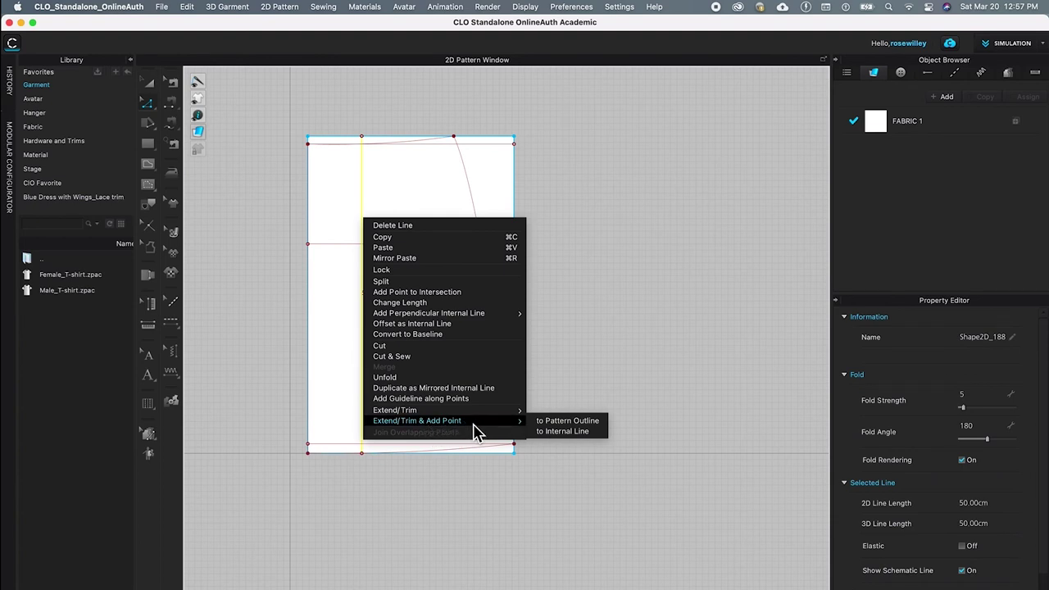
left_click(597, 421)
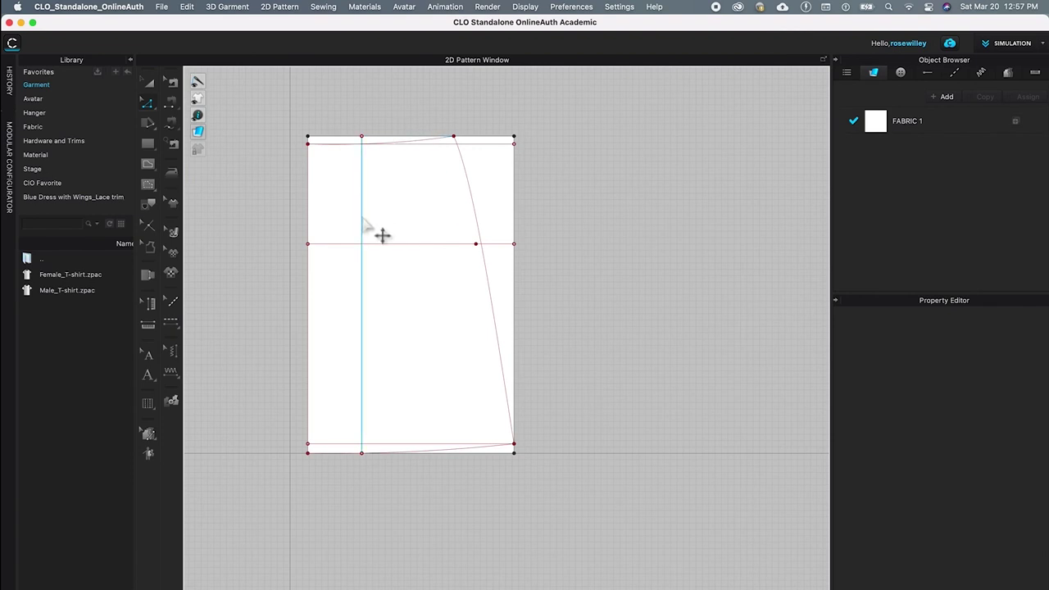
Convert the vertical internal dart line to a baseline
left_click(362, 221)
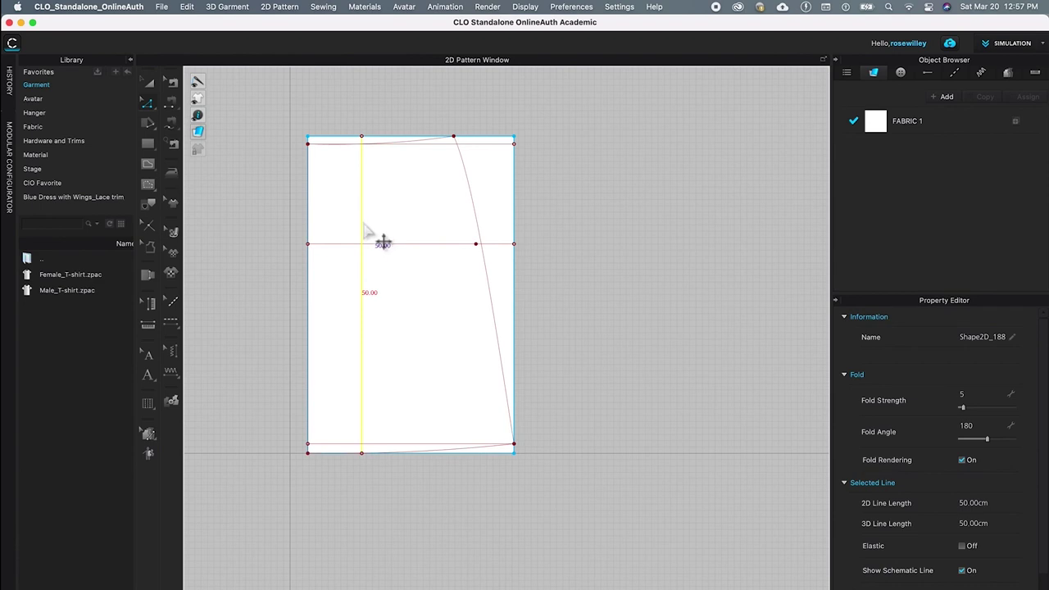
right_click(362, 227)
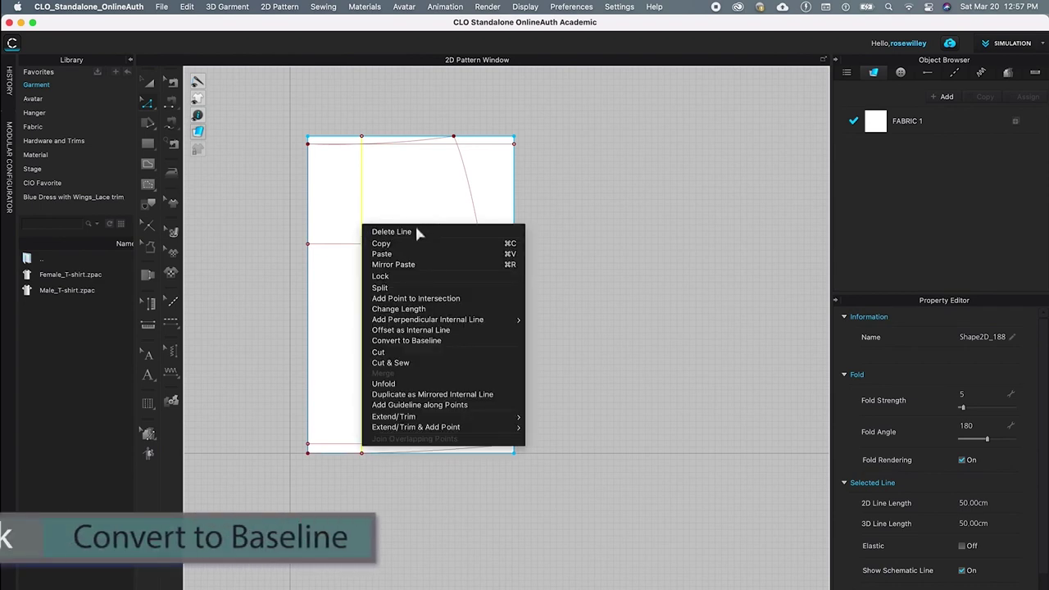
left_click(427, 343)
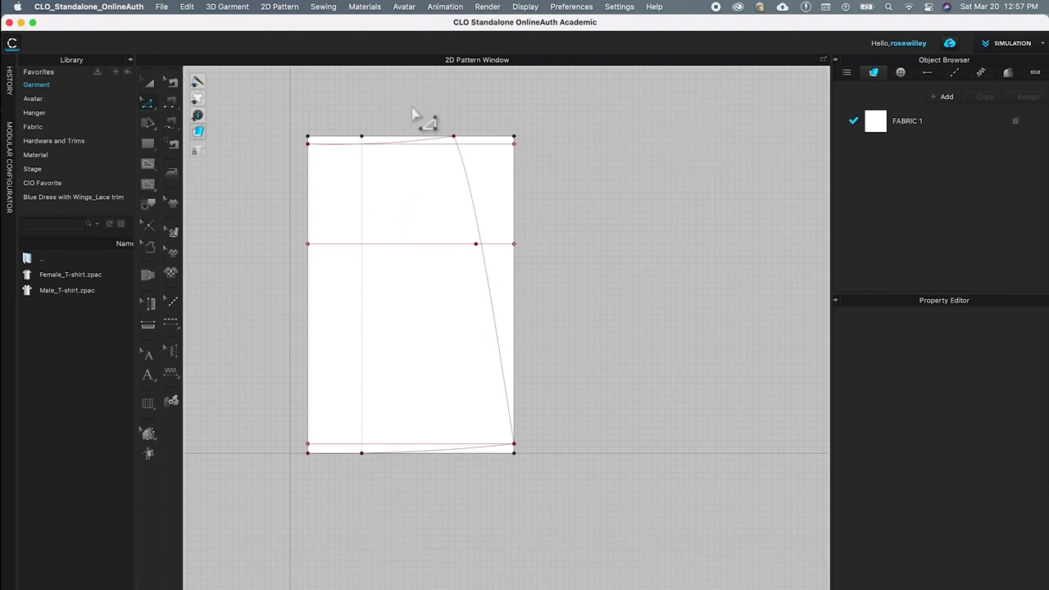
Add a dart at the dart line's point on the top edge, with 3 cm total width and 12 cm length, accepting the suggested outline smoothing
left_click(361, 138)
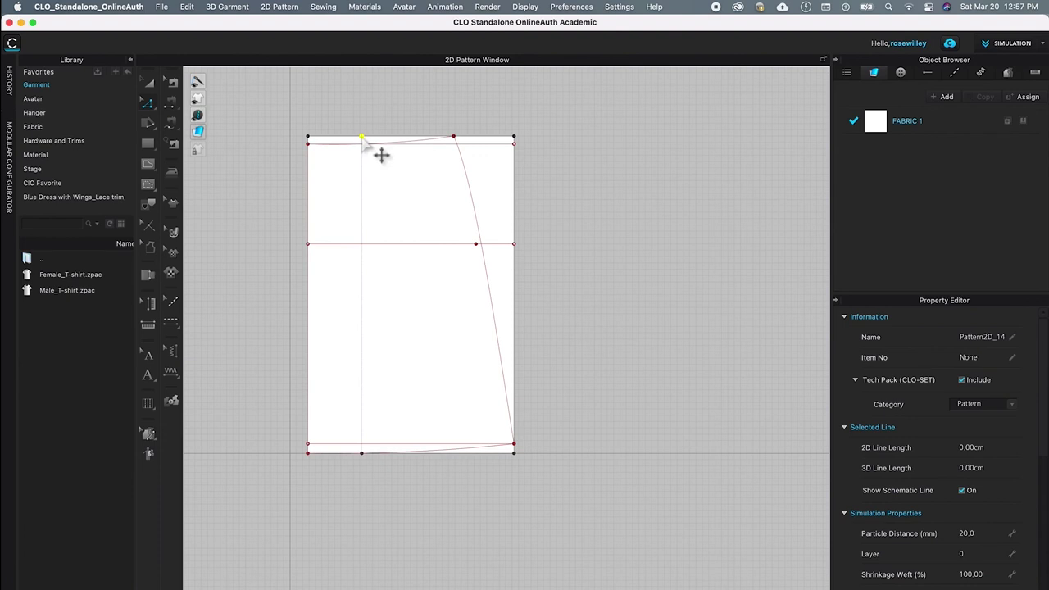
right_click(362, 139)
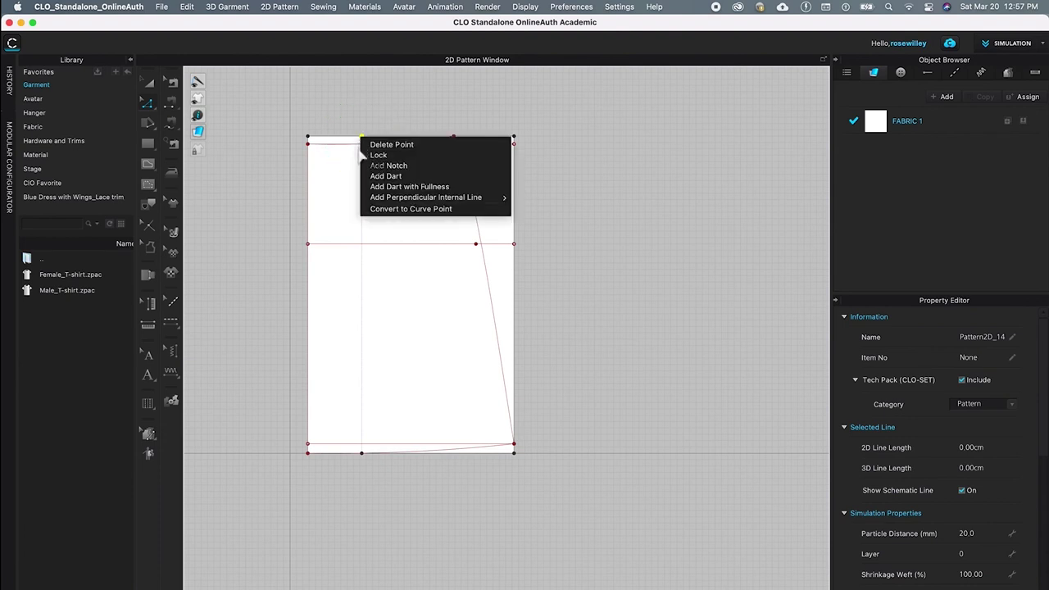
left_click(423, 176)
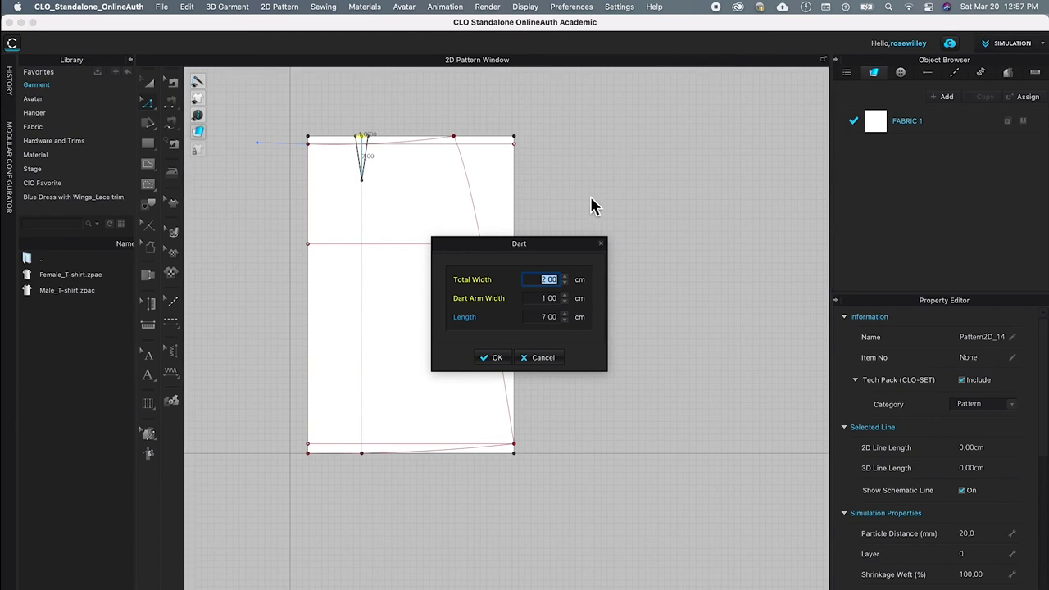
left_click_drag(594, 240, 616, 221)
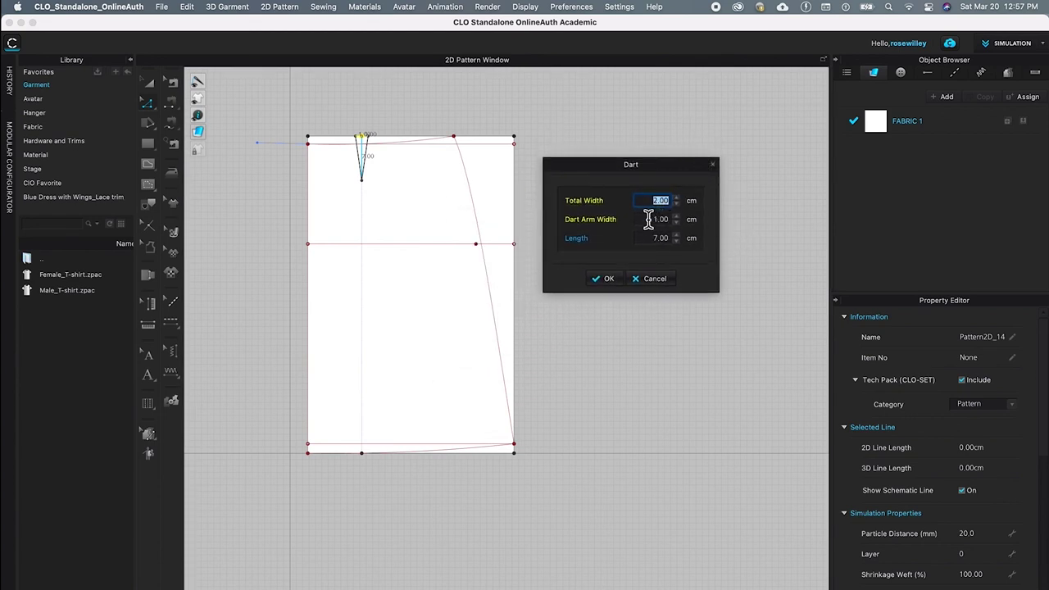
type("3")
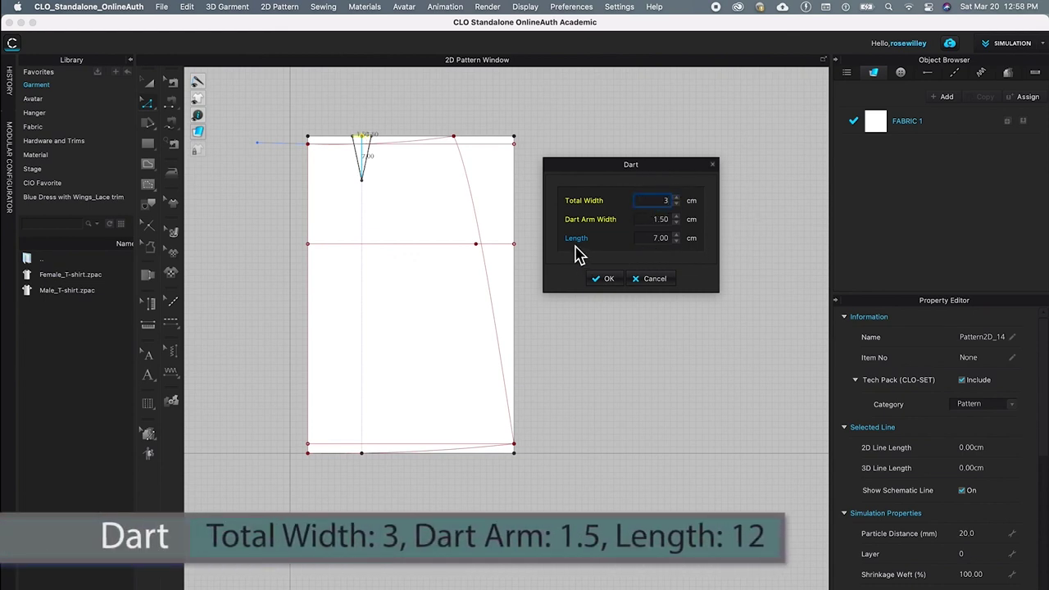
left_click(661, 237)
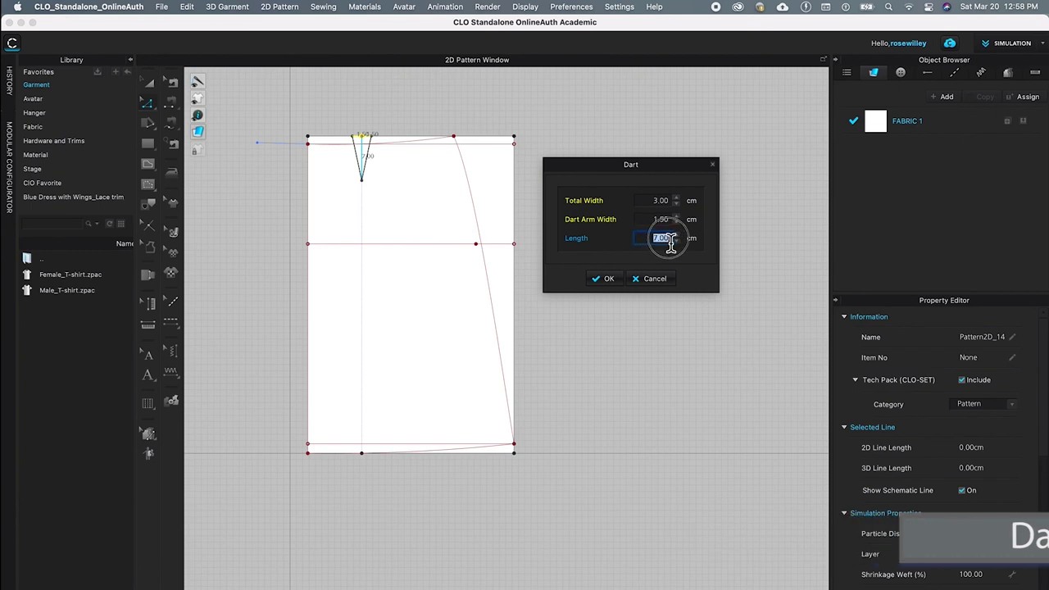
type("12")
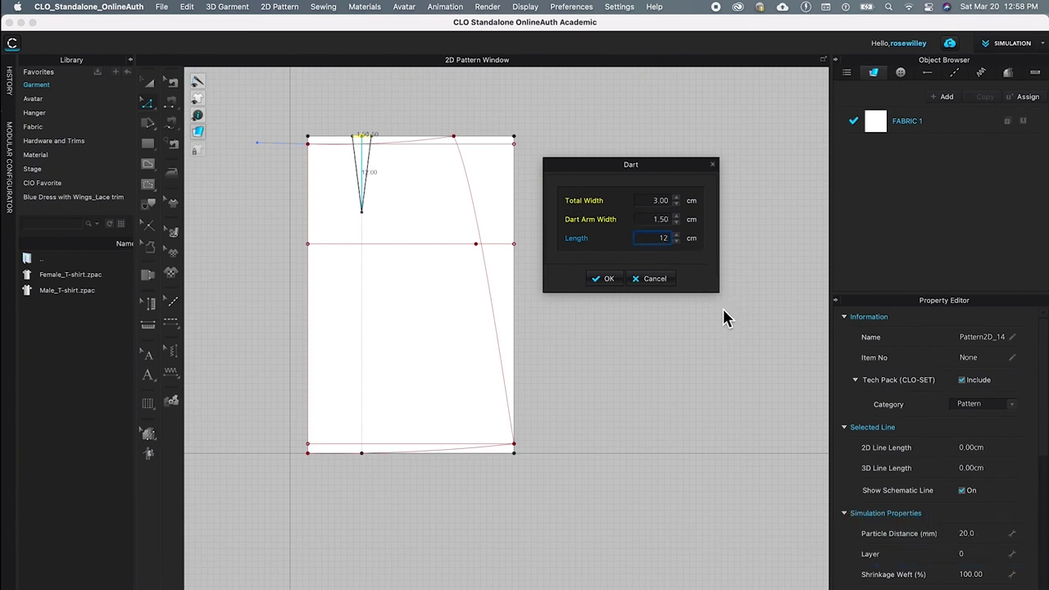
left_click(608, 279)
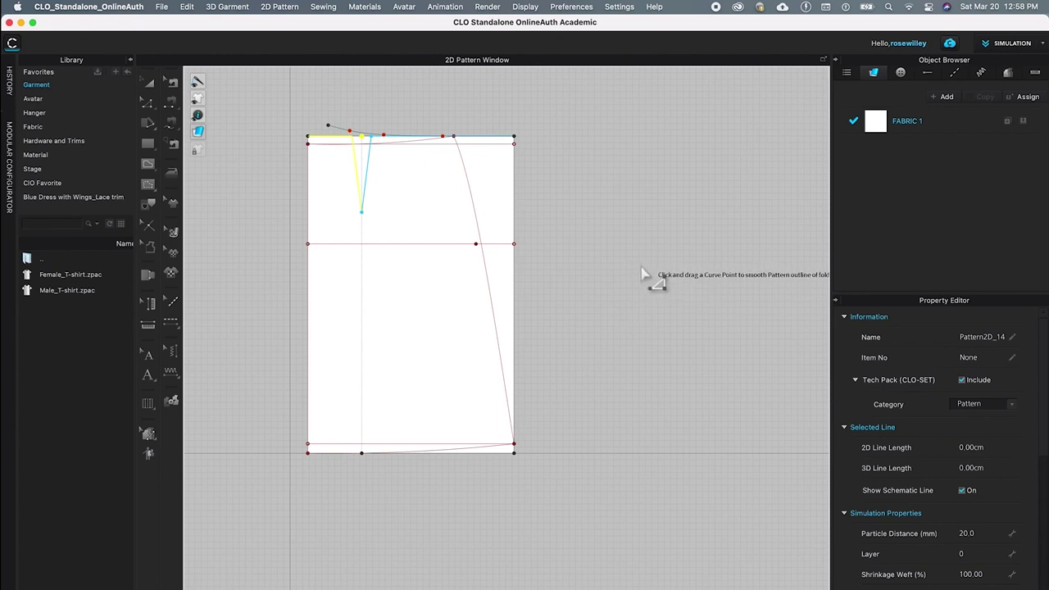
left_click(665, 226)
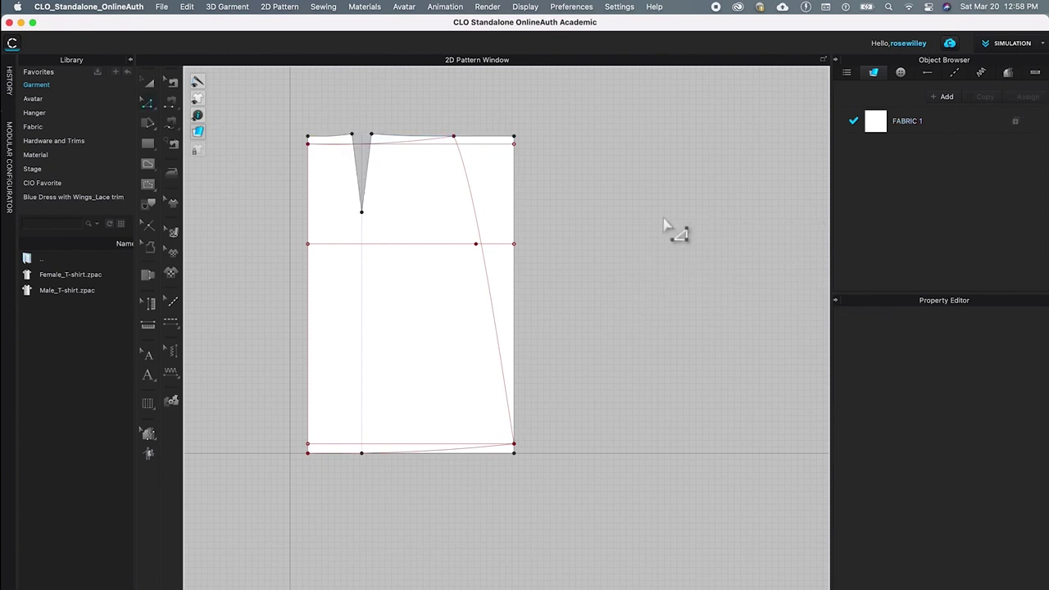